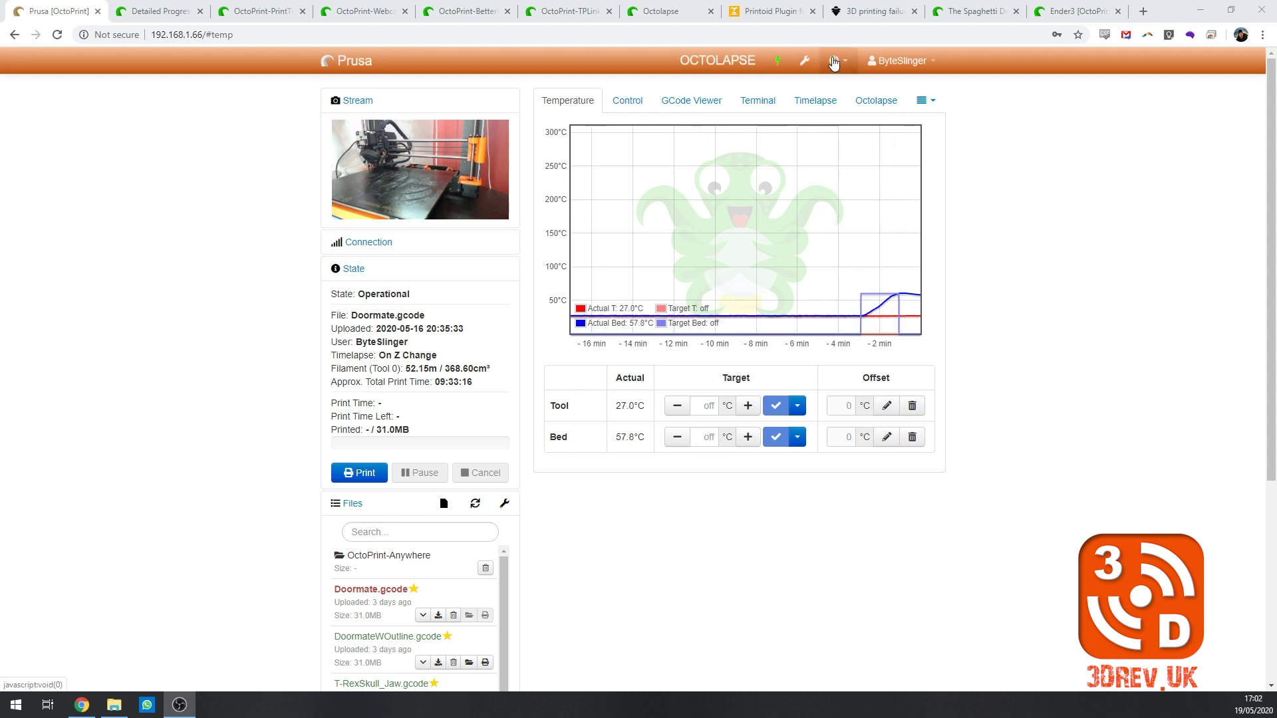
Review the installed plugins and the plugin installer in OctoPrint settings, then close settings.
left_click(809, 58)
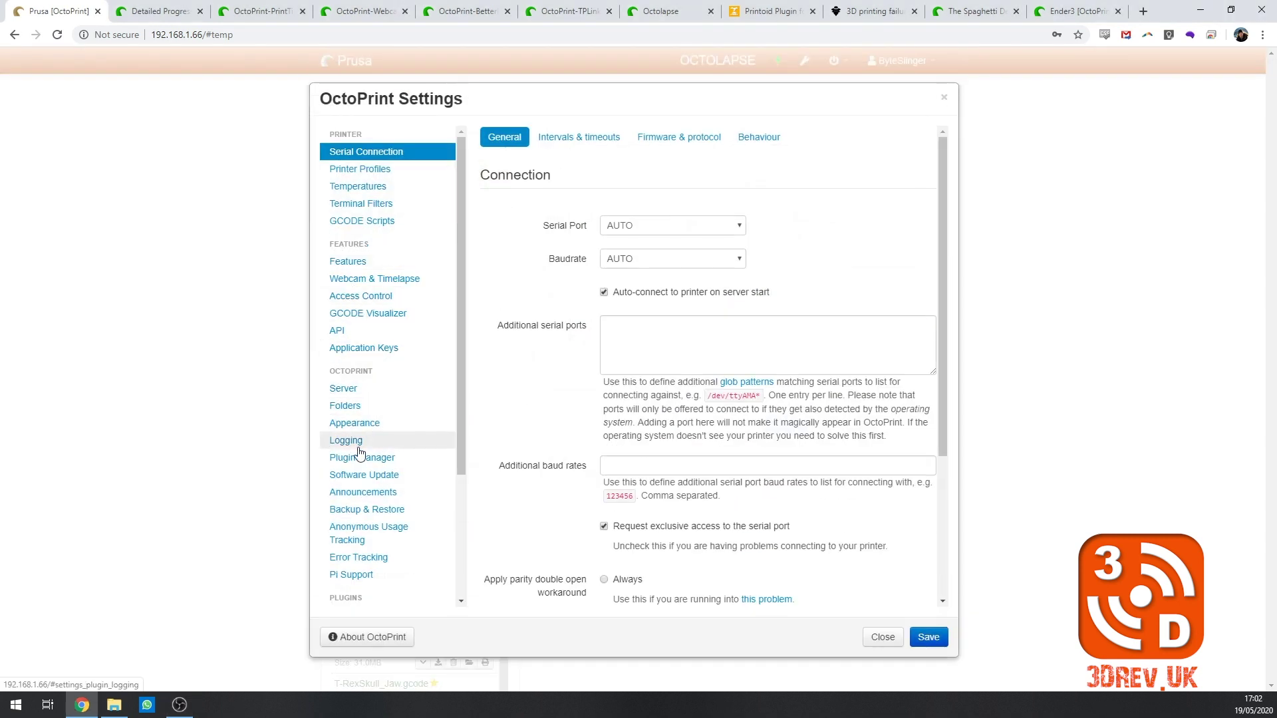
left_click(372, 465)
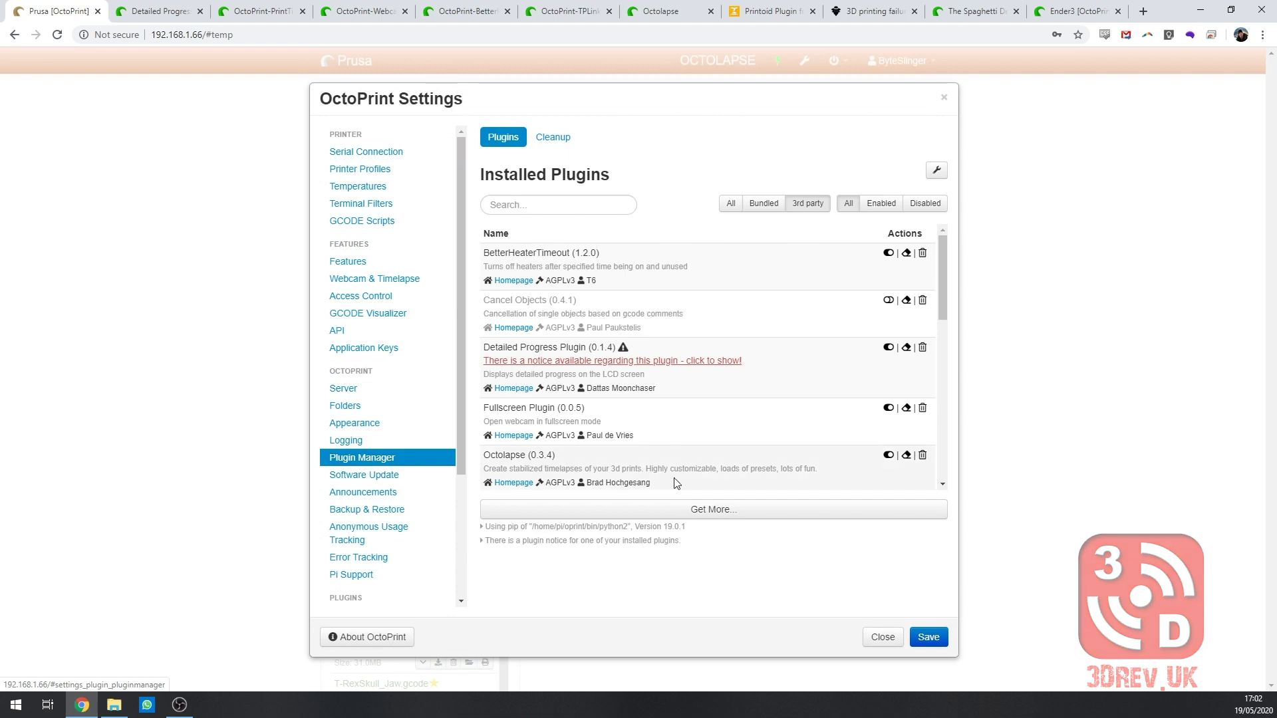
left_click(713, 510)
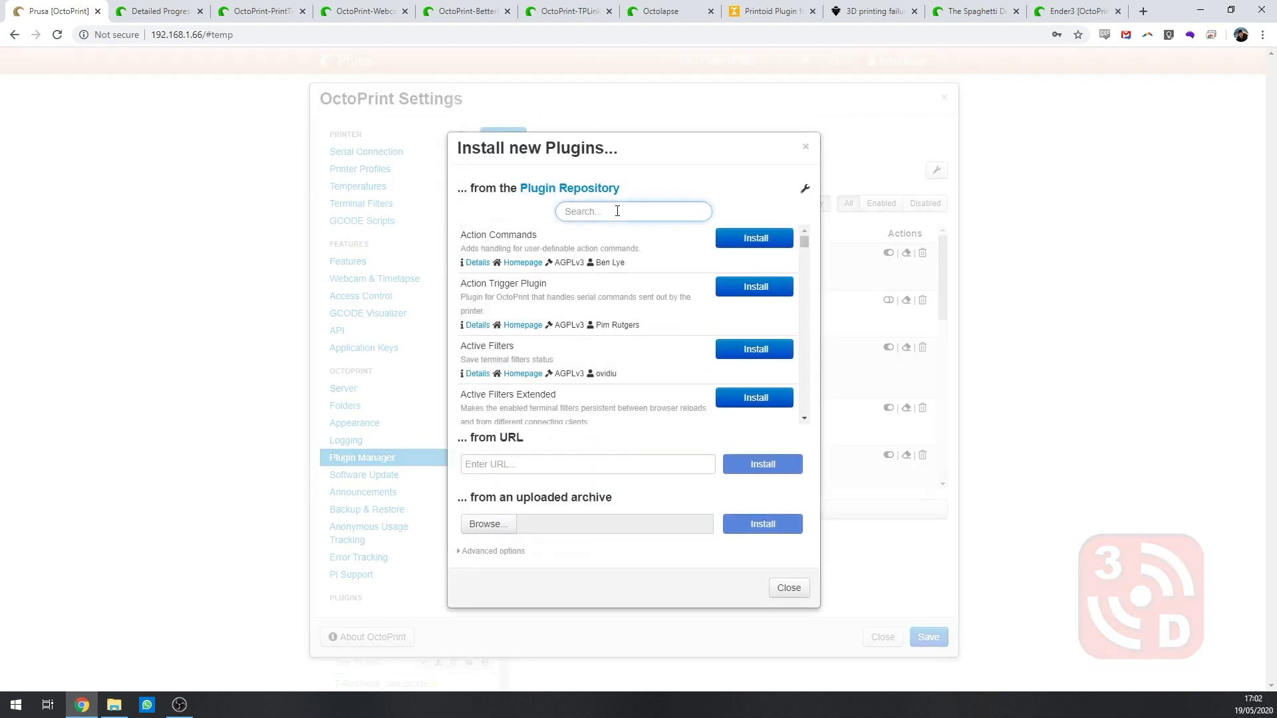
left_click(807, 150)
left_click(944, 97)
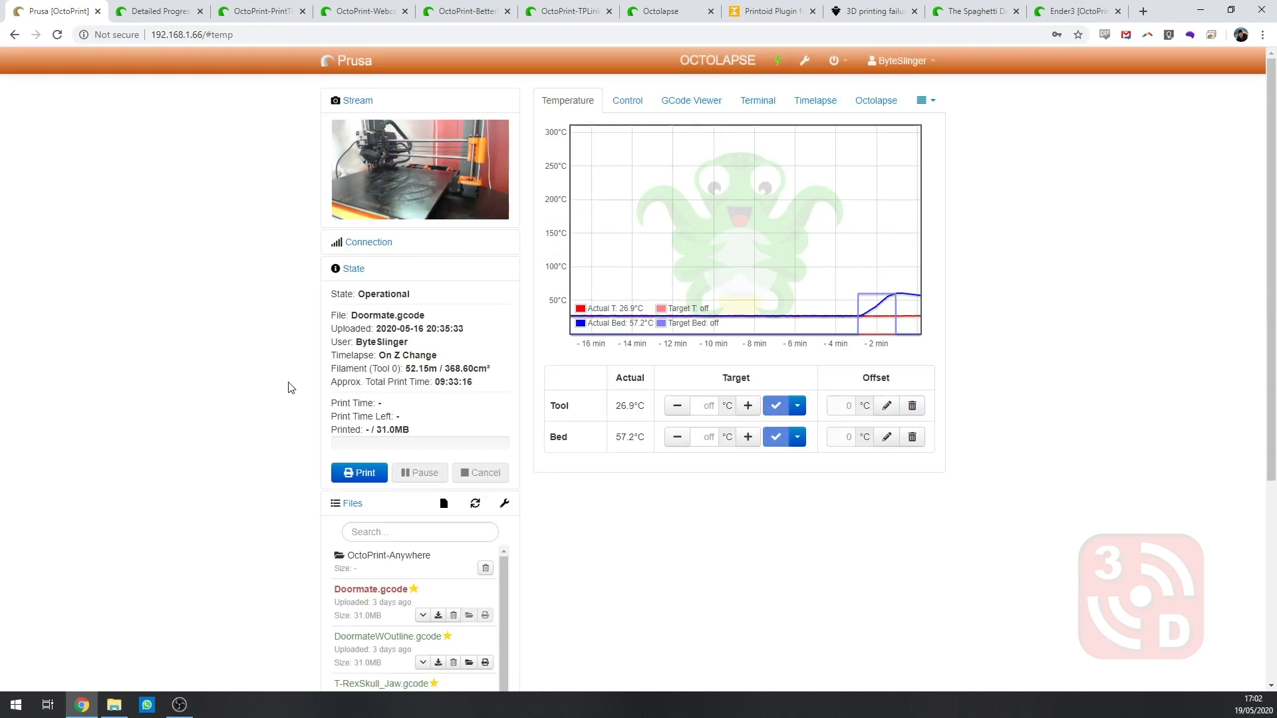
Show the Detailed Progress plugin page and scroll through its LCD progress pictures.
left_click(181, 9)
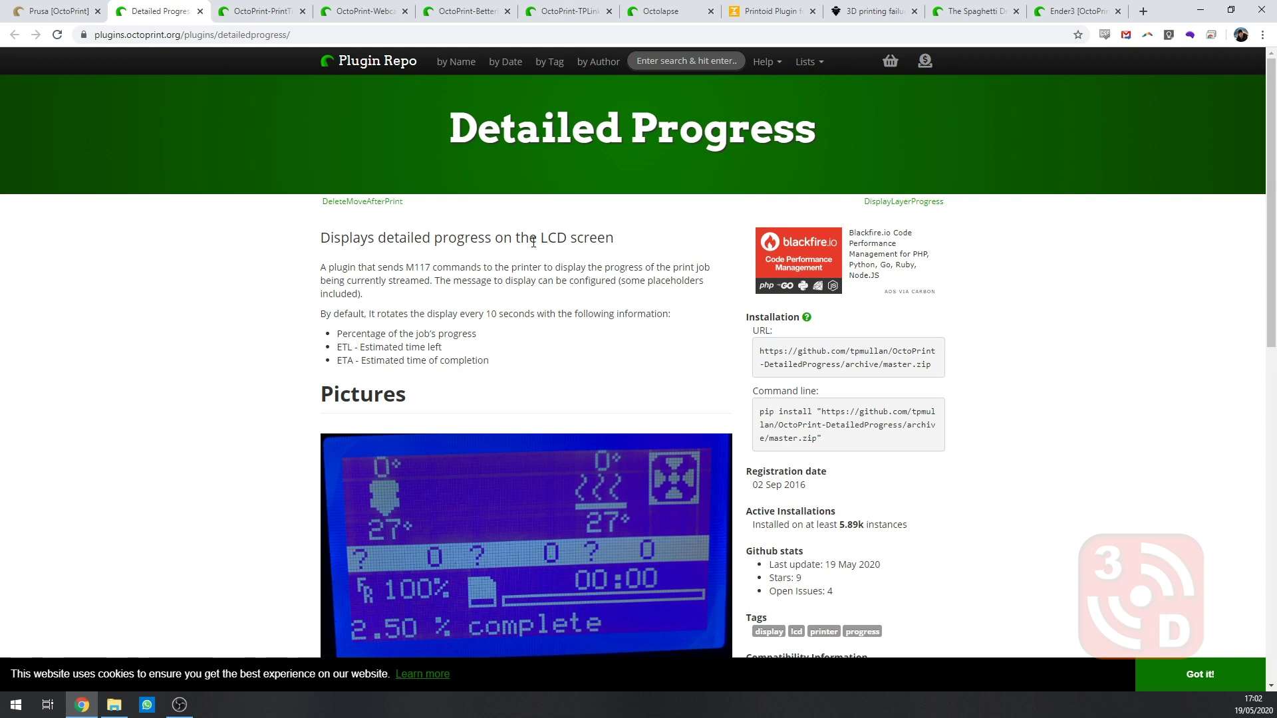
left_click_drag(459, 113, 932, 132)
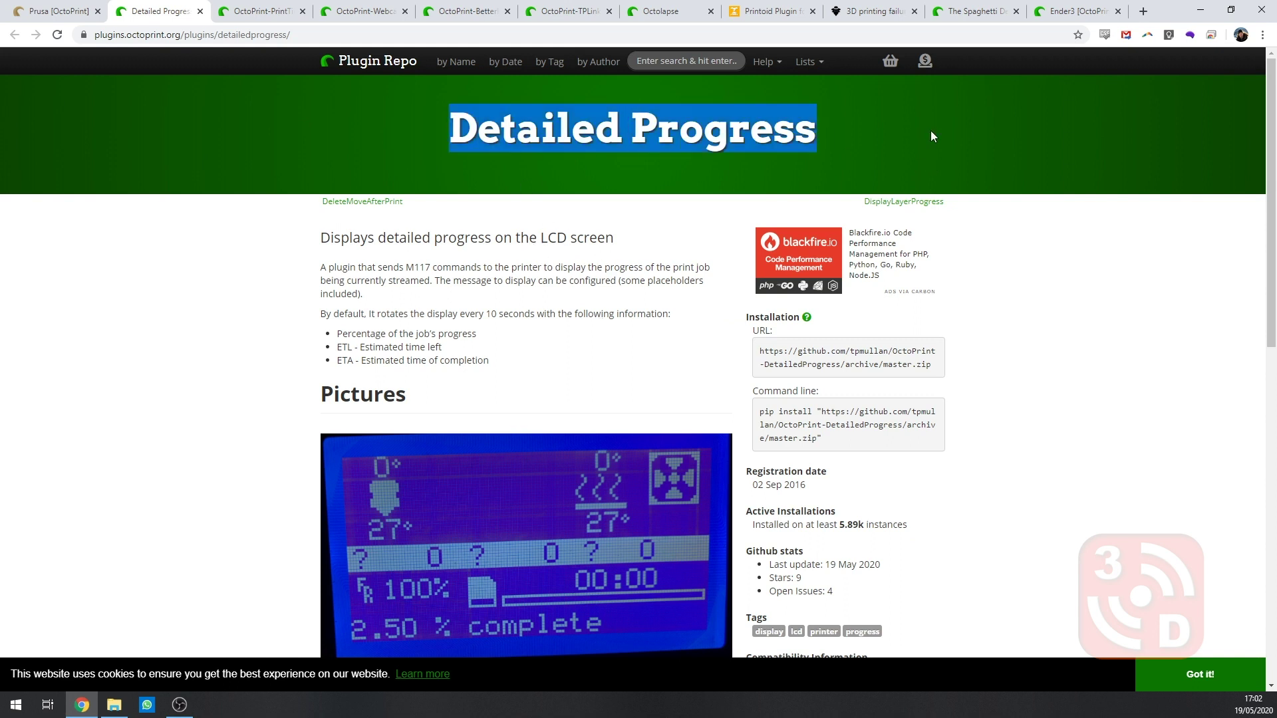
left_click(543, 213)
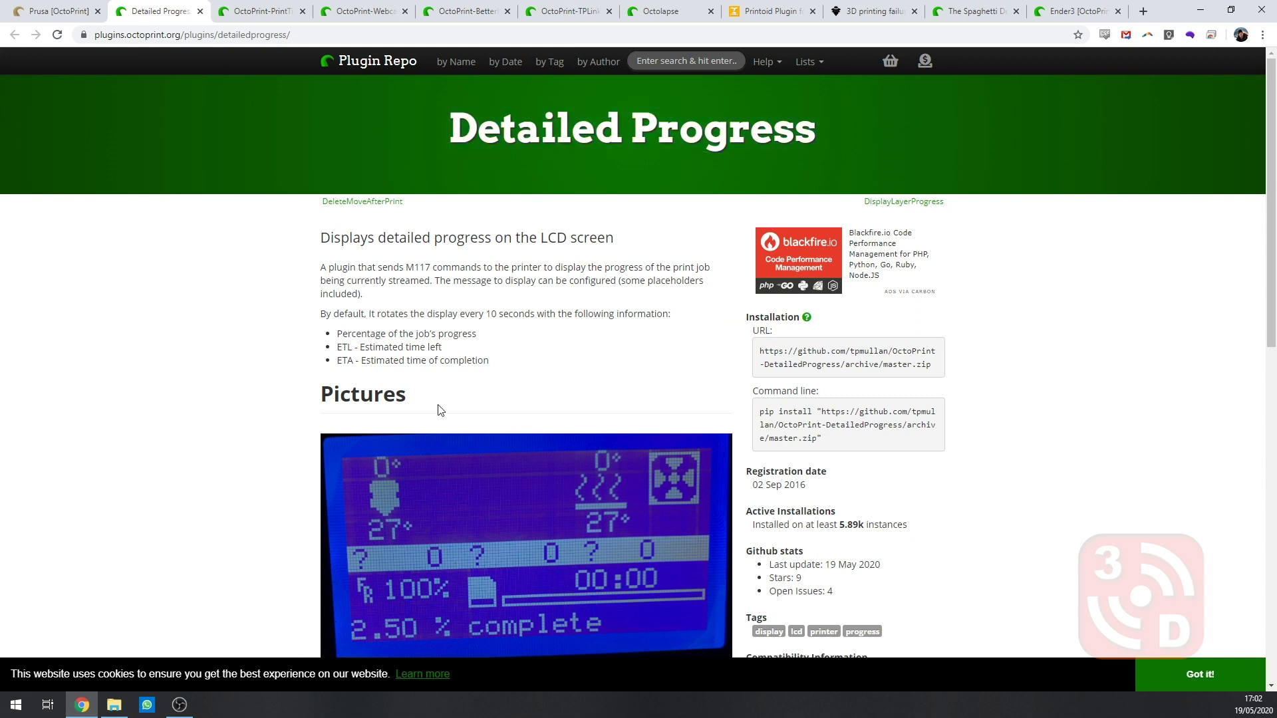
scroll(570, 427, "down", 2)
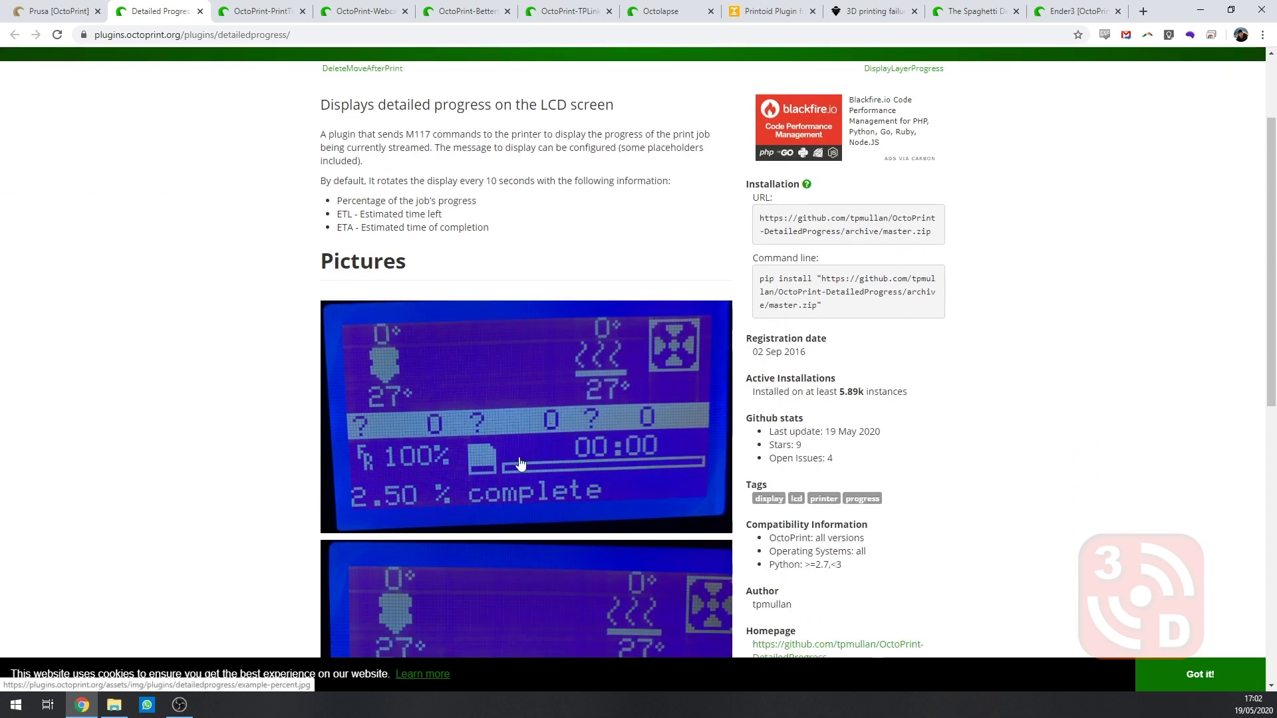
scroll(641, 417, "down", 3)
scroll(679, 416, "down", 6)
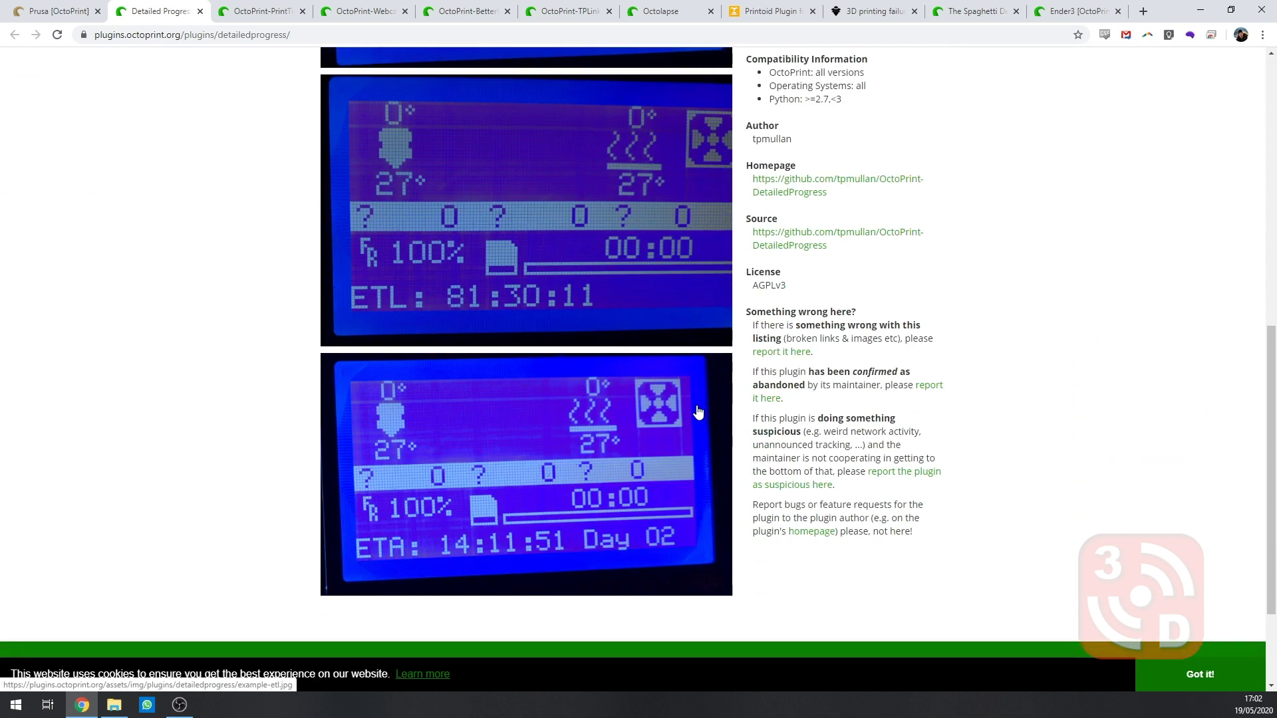
scroll(493, 364, "up", 10)
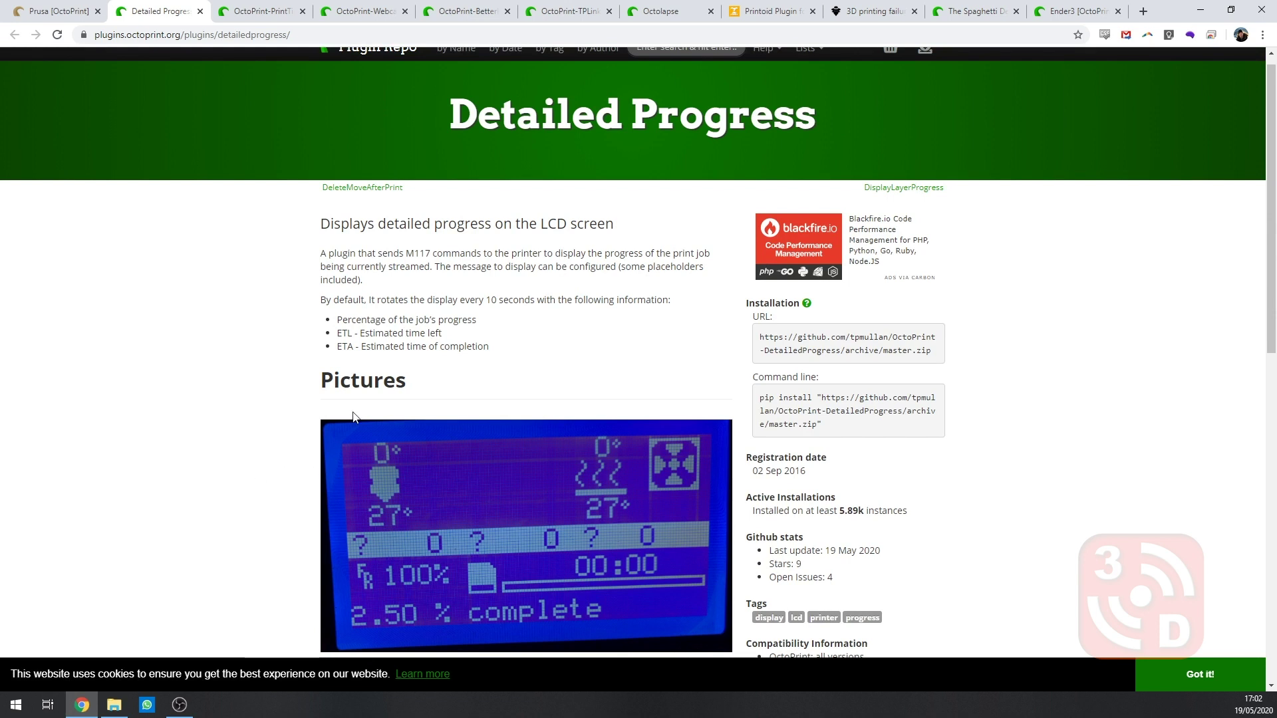
Show the OctoPrint-PrintTimeGenius page and scroll to its estimates-versus-actual print time chart.
left_click(260, 13)
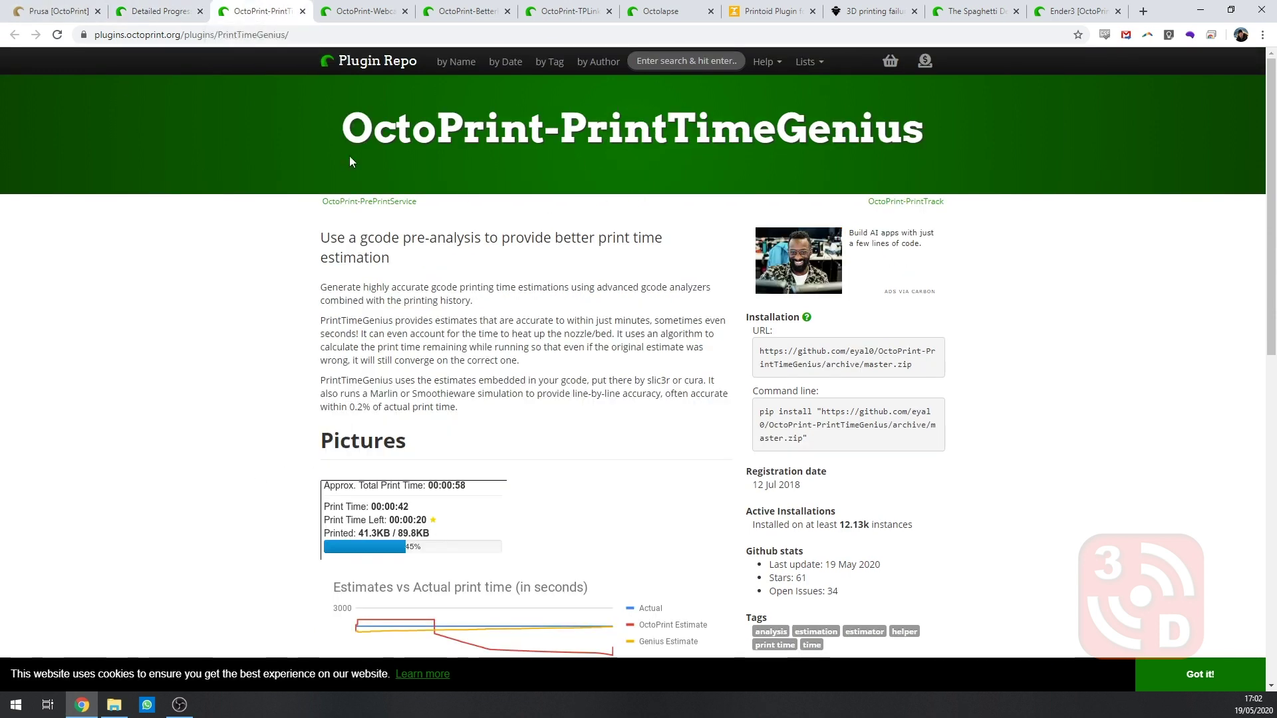
left_click_drag(350, 160, 1053, 126)
left_click(1043, 133)
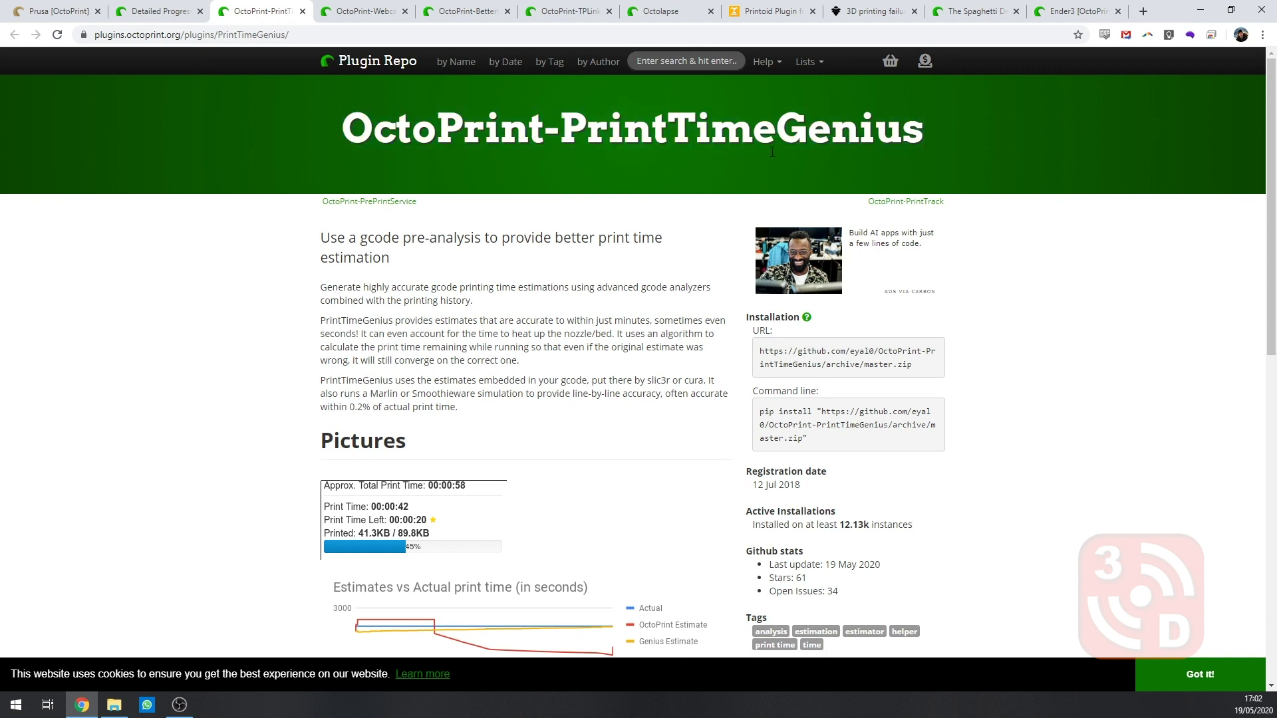
scroll(550, 419, "down", 1)
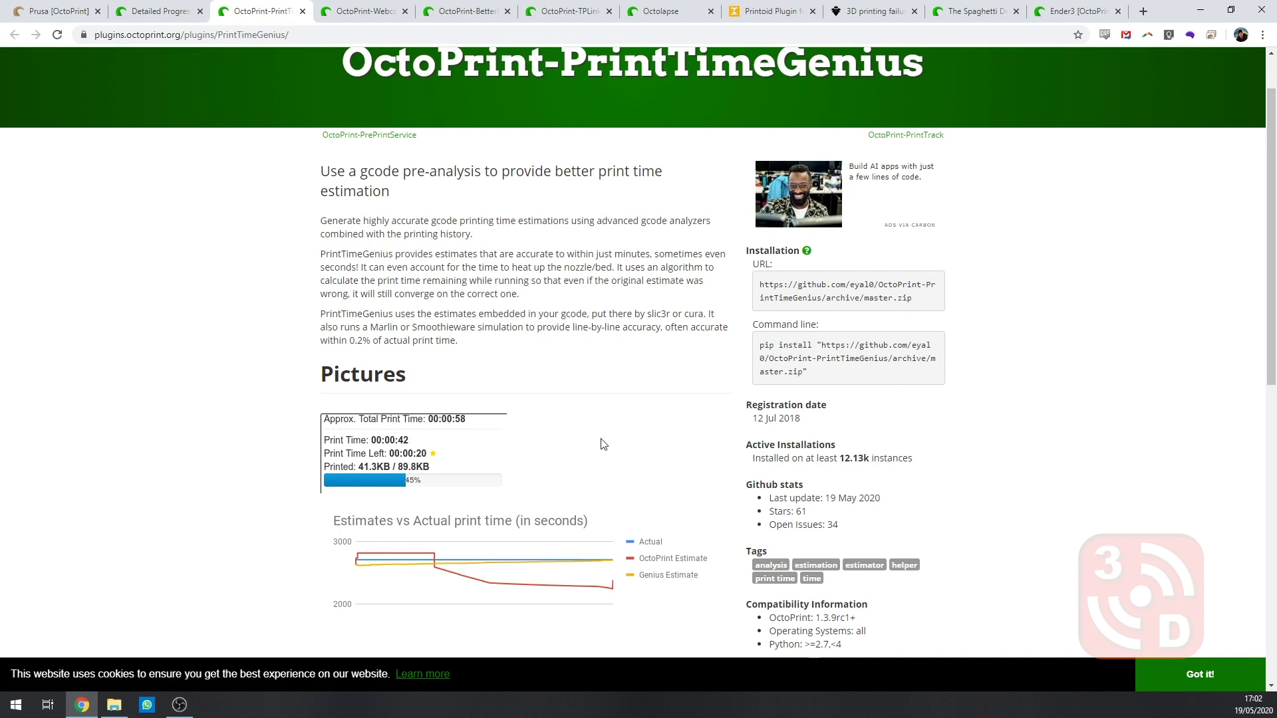
scroll(605, 442, "down", 1)
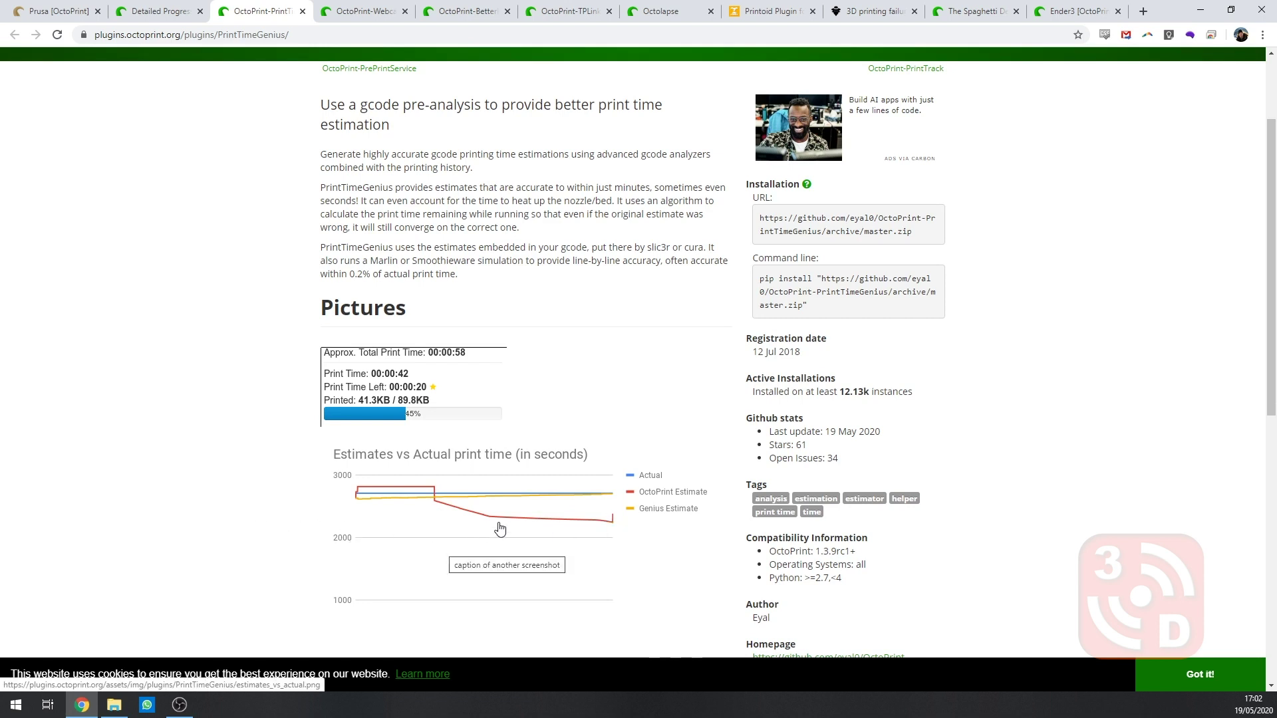
scroll(233, 521, "down", 1)
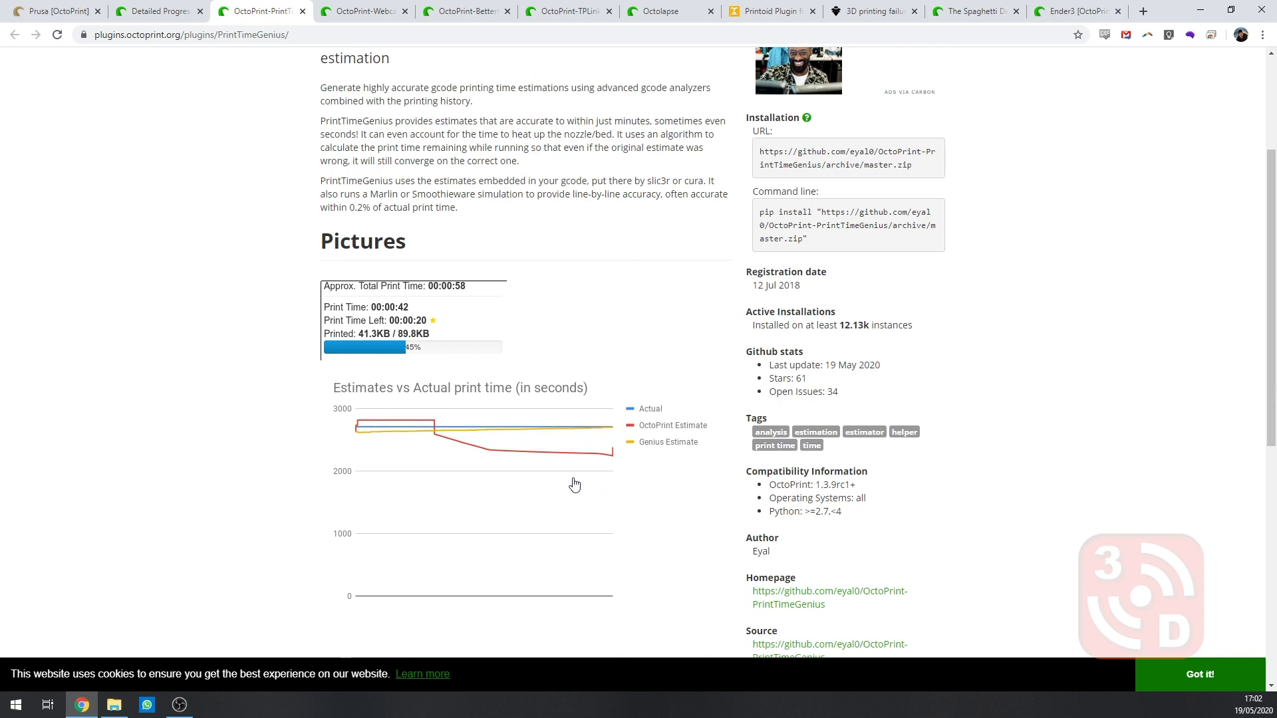
scroll(630, 490, "down", 5)
scroll(627, 499, "up", 5)
scroll(541, 446, "up", 3)
View the OctoPrint-Webcamsb page, then collapse and re-expand the dashboard's Stream panel.
left_click(363, 13)
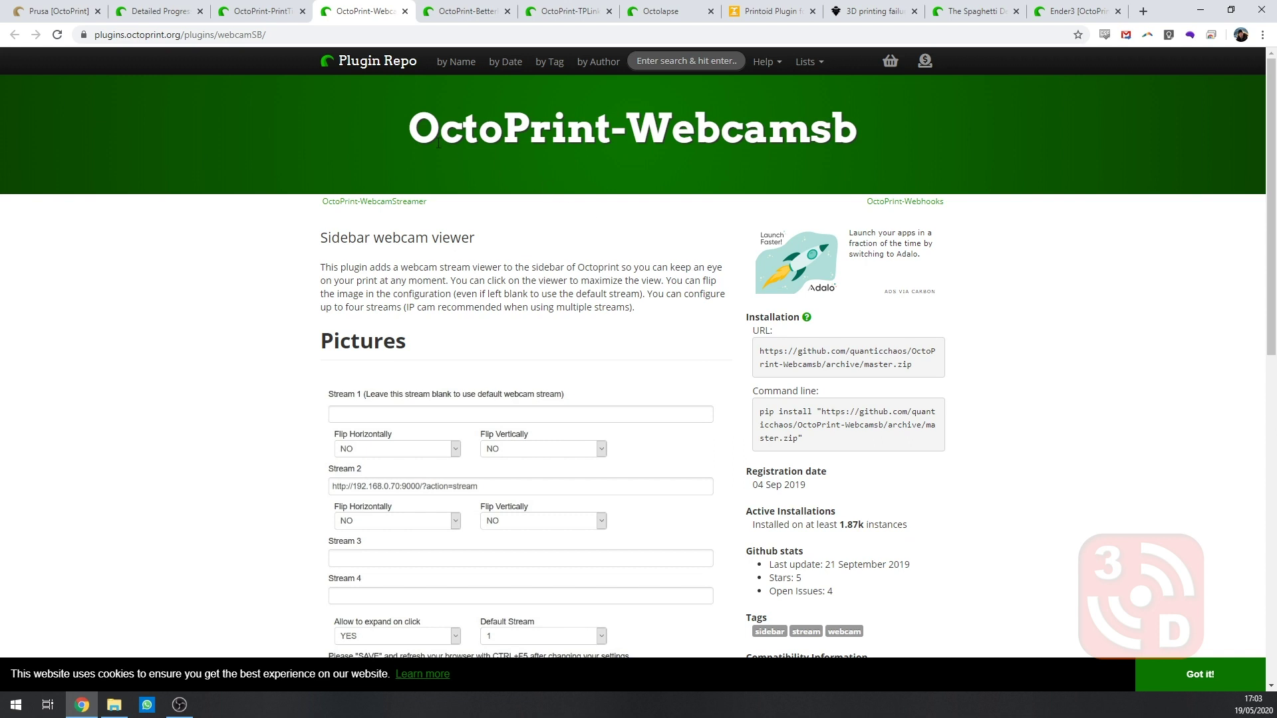
left_click(59, 10)
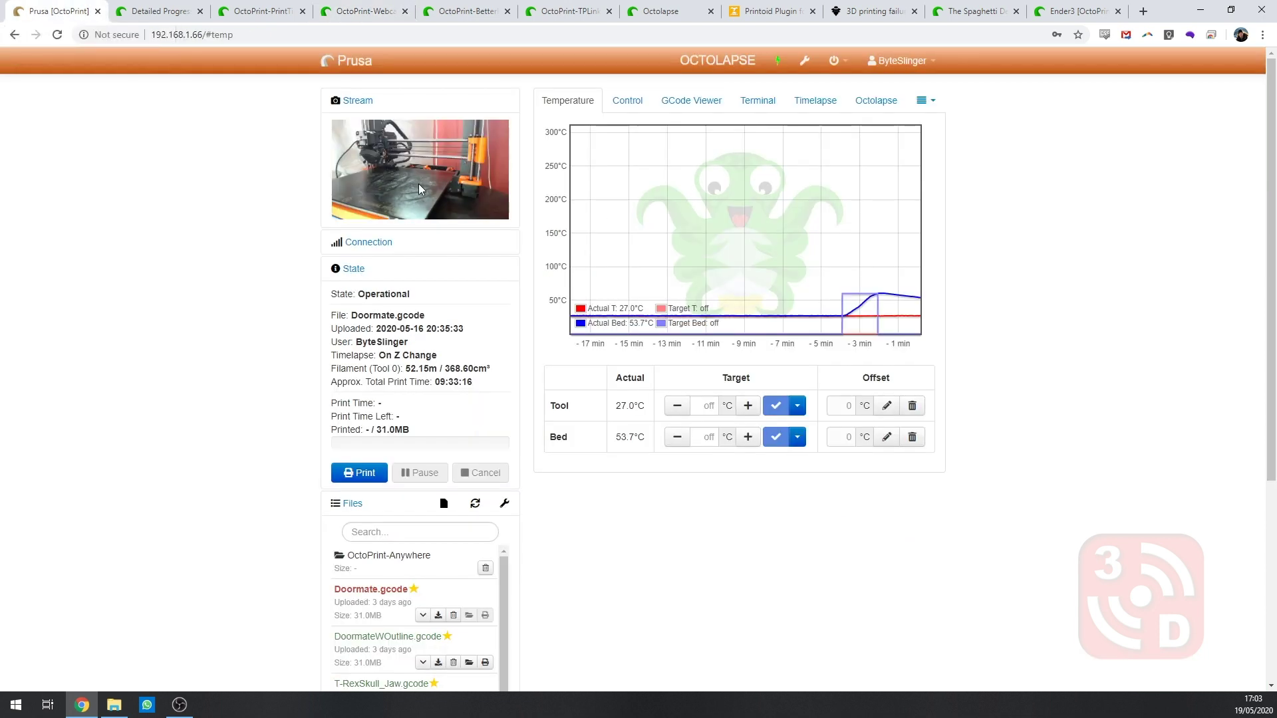
left_click(371, 100)
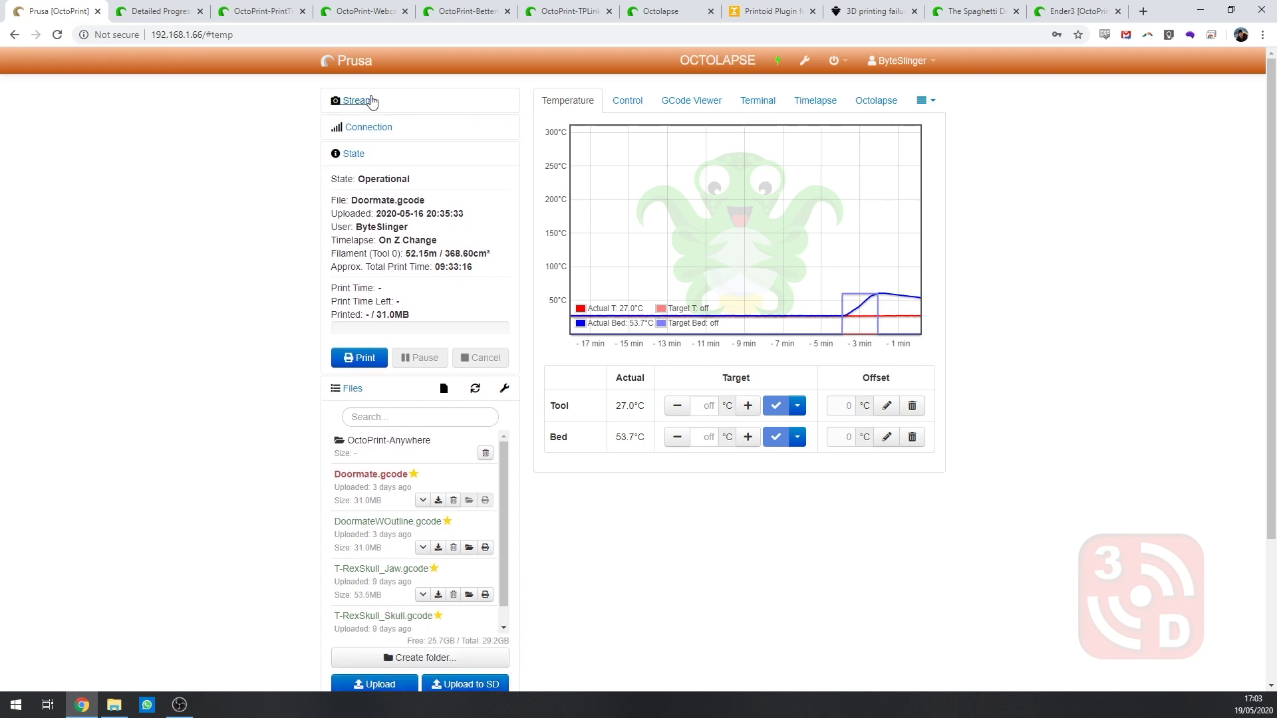
left_click(371, 100)
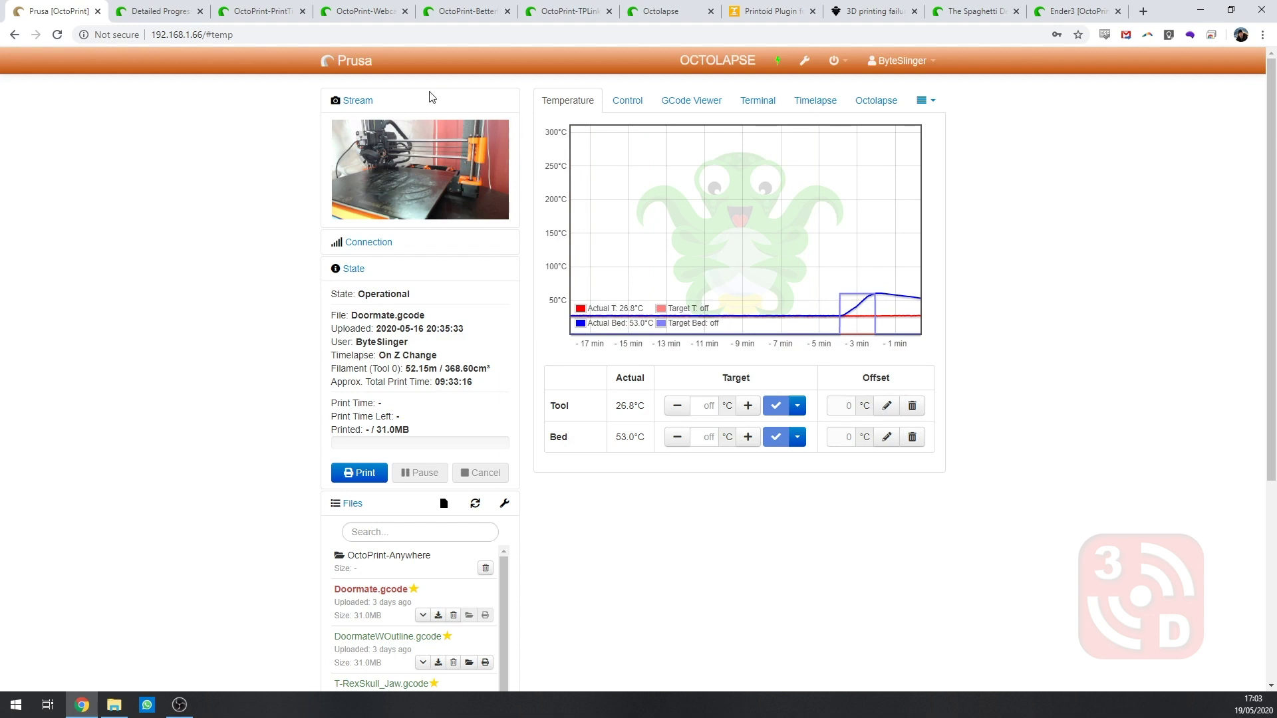
Show the OctoPrint-BetterHeaterTimeout page and enlarge its 600 s timeout settings screenshot.
left_click(452, 13)
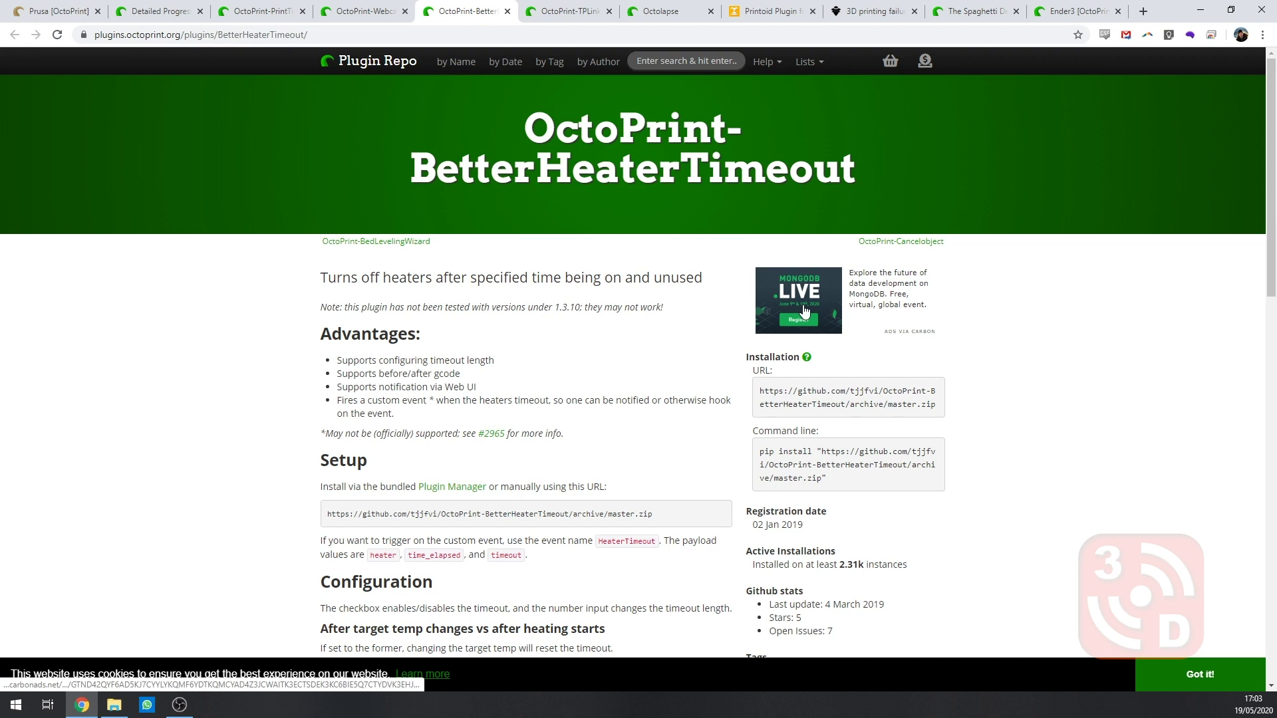
scroll(555, 625, "down", 1)
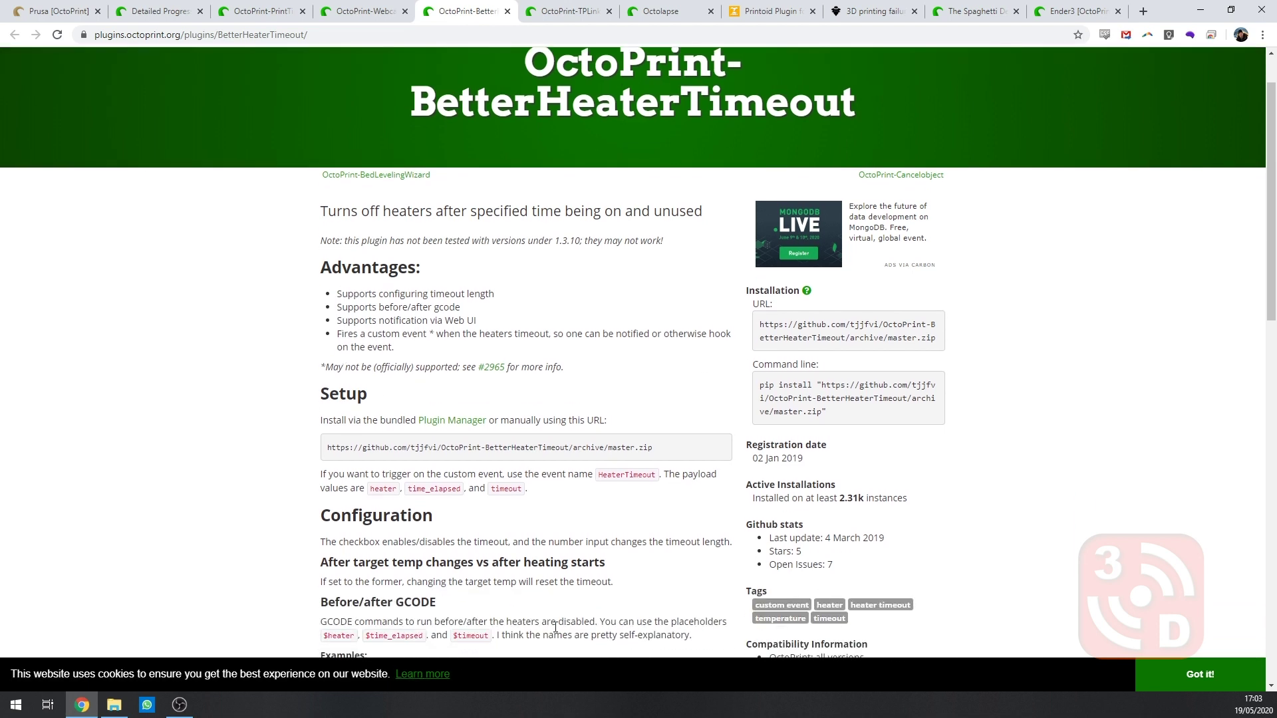
scroll(627, 547, "down", 8)
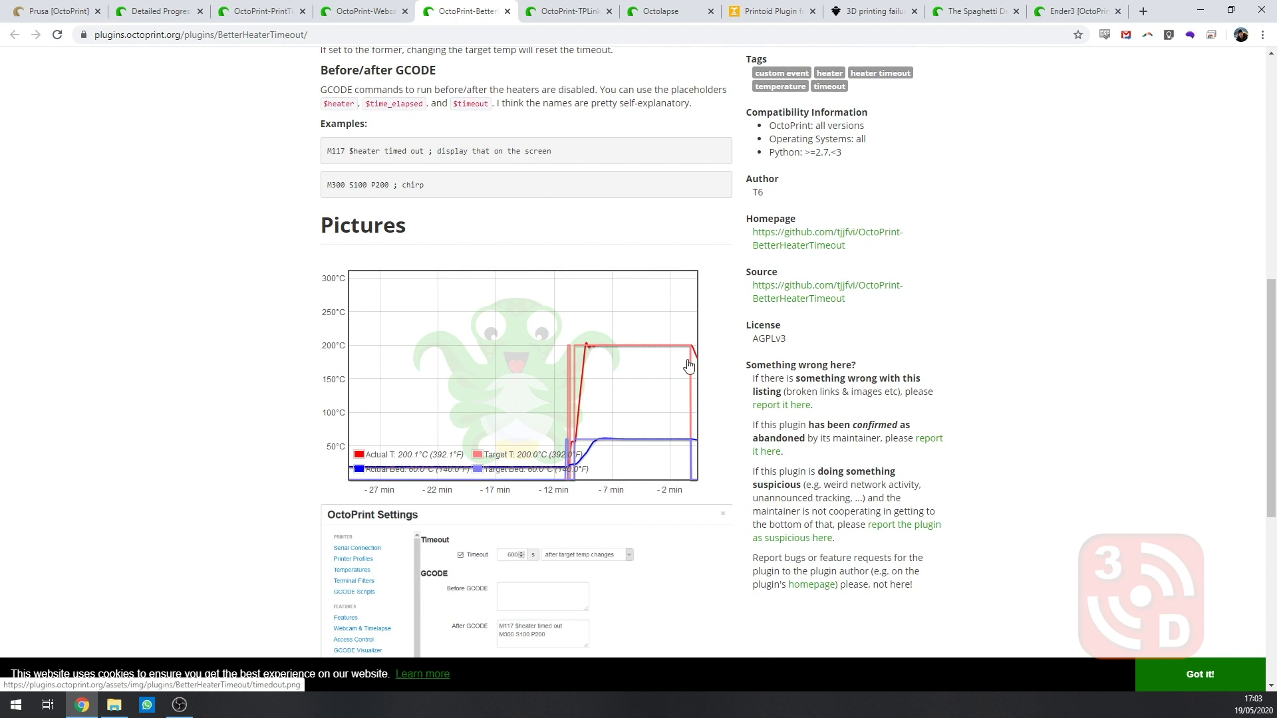
scroll(692, 521, "down", 4)
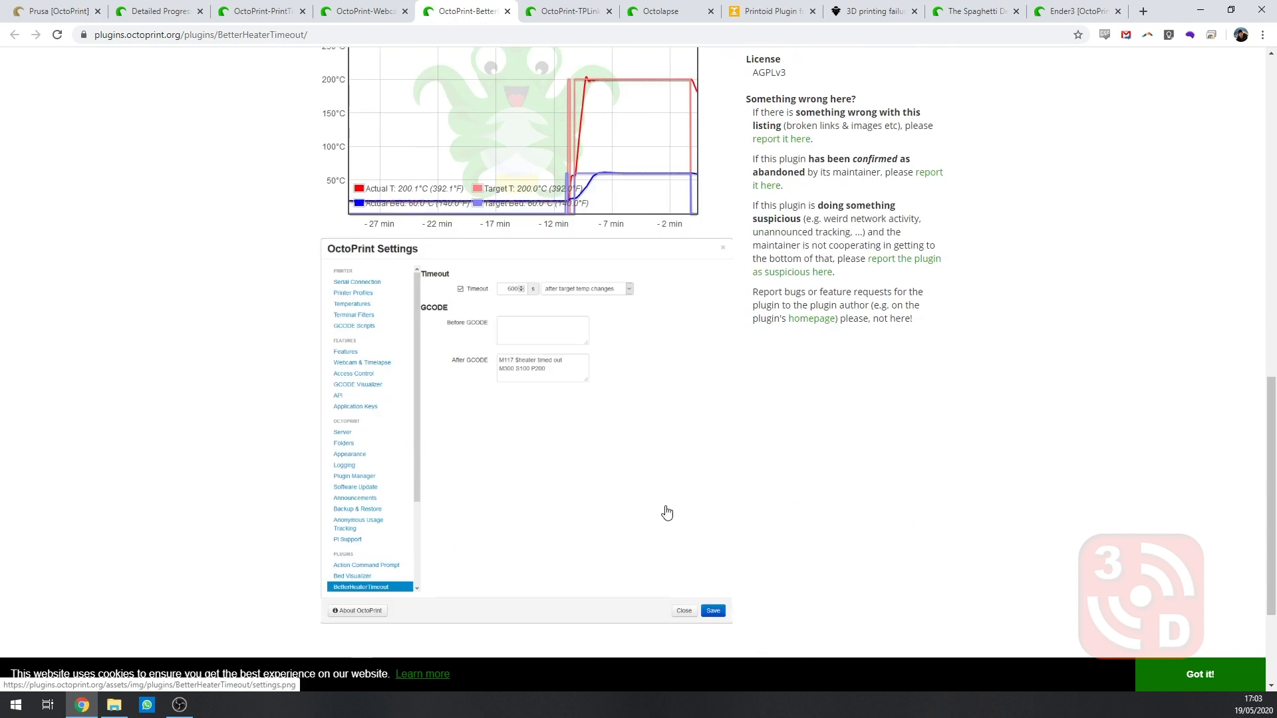
left_click(518, 318)
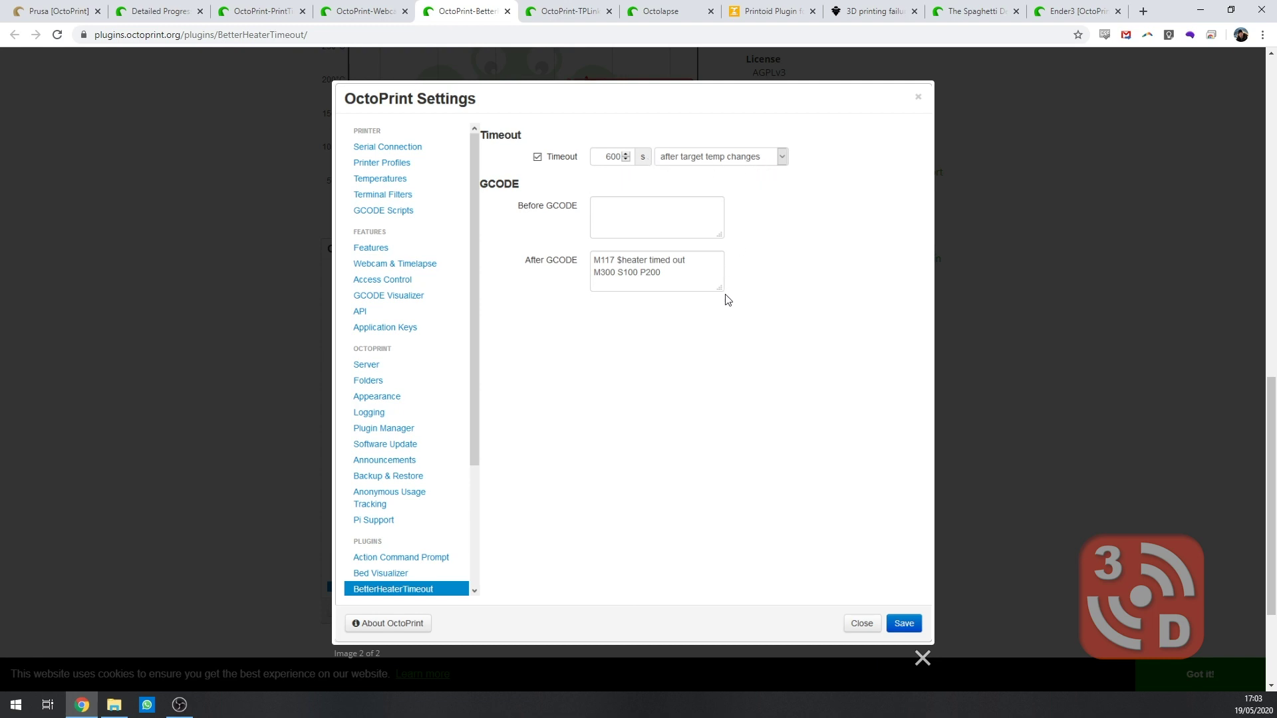
left_click(1183, 258)
scroll(525, 153, "up", 6)
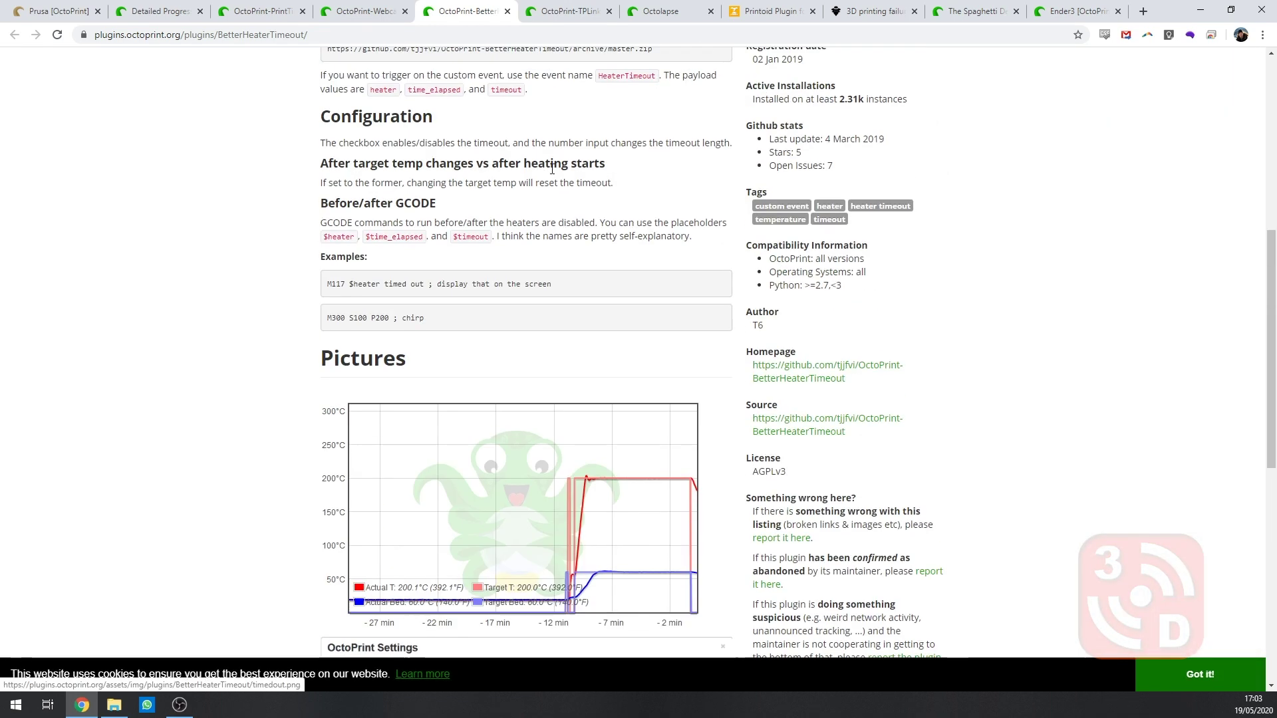
scroll(551, 168, "up", 7)
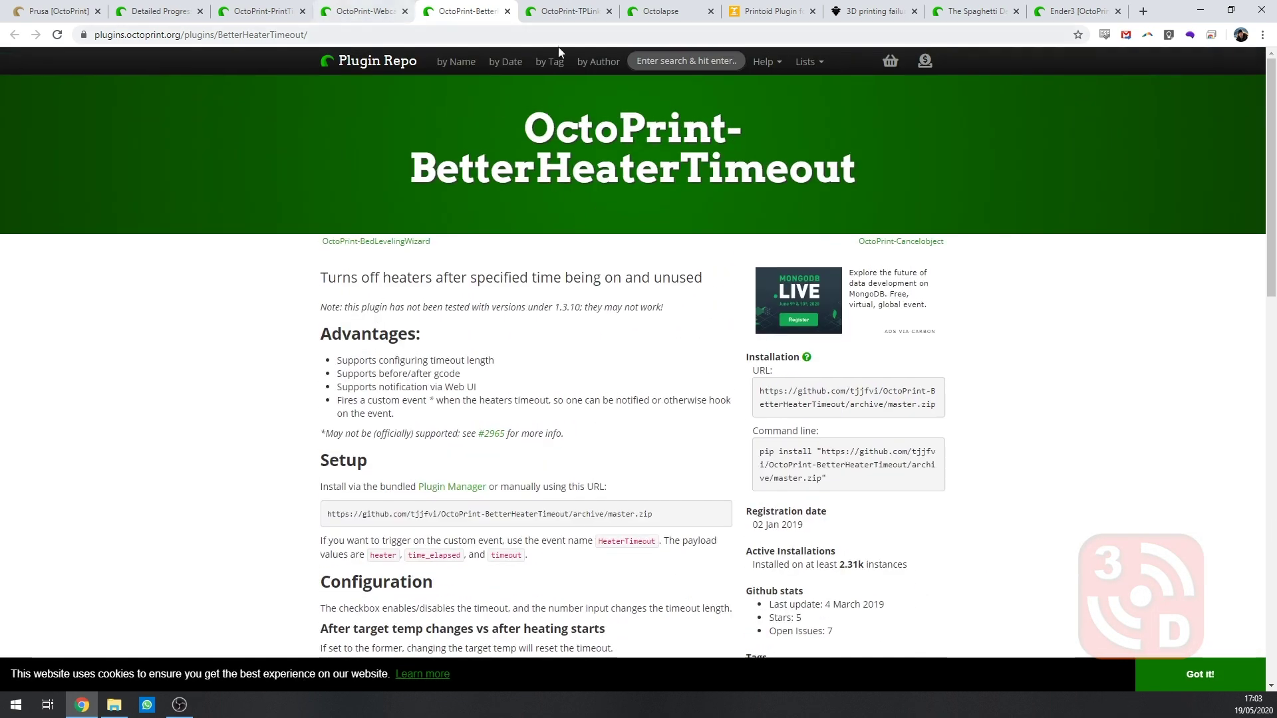
Show the OctoPrint-TPLinkSmartplug page and scroll to its screenshots and settings picture.
left_click(588, 18)
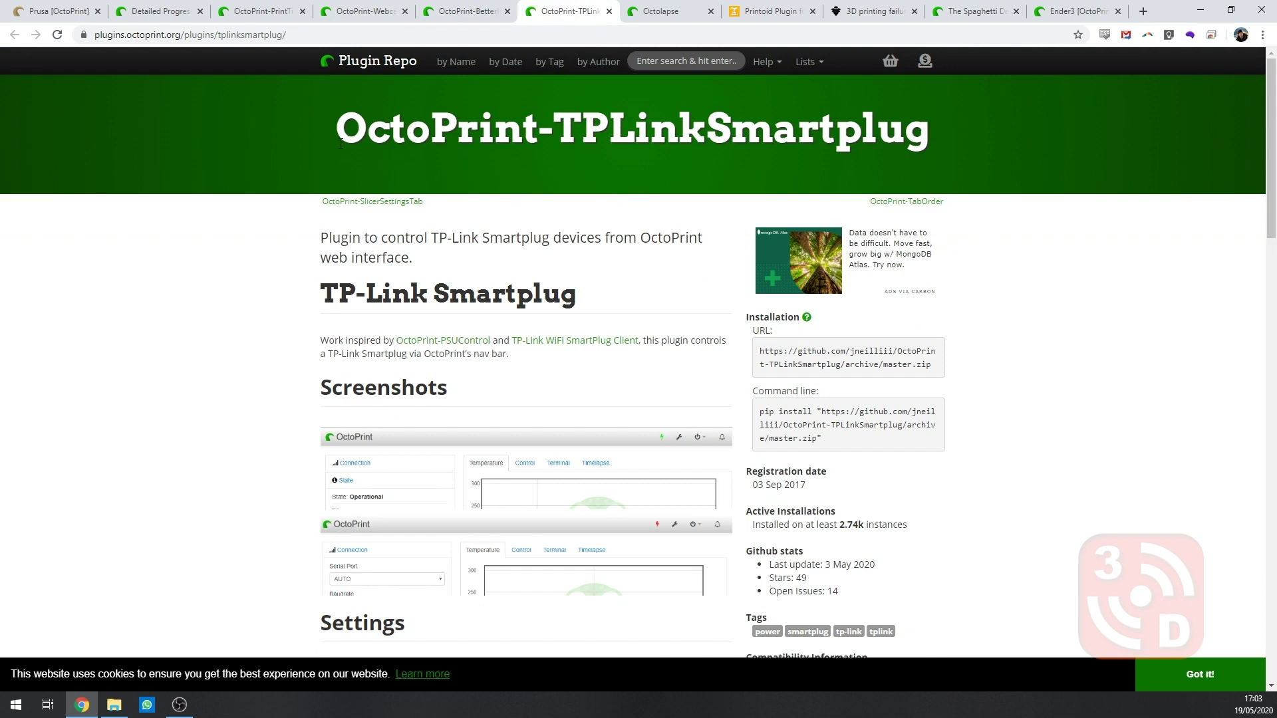
left_click_drag(341, 124, 926, 107)
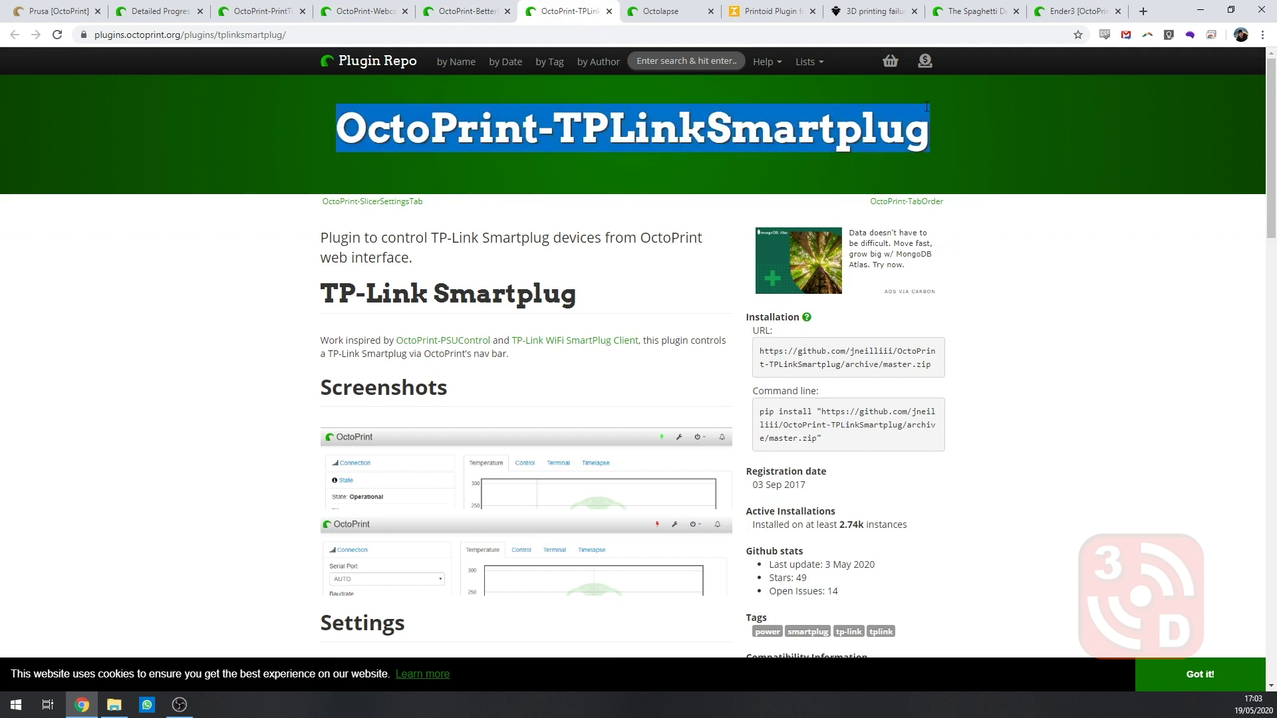
left_click(450, 122)
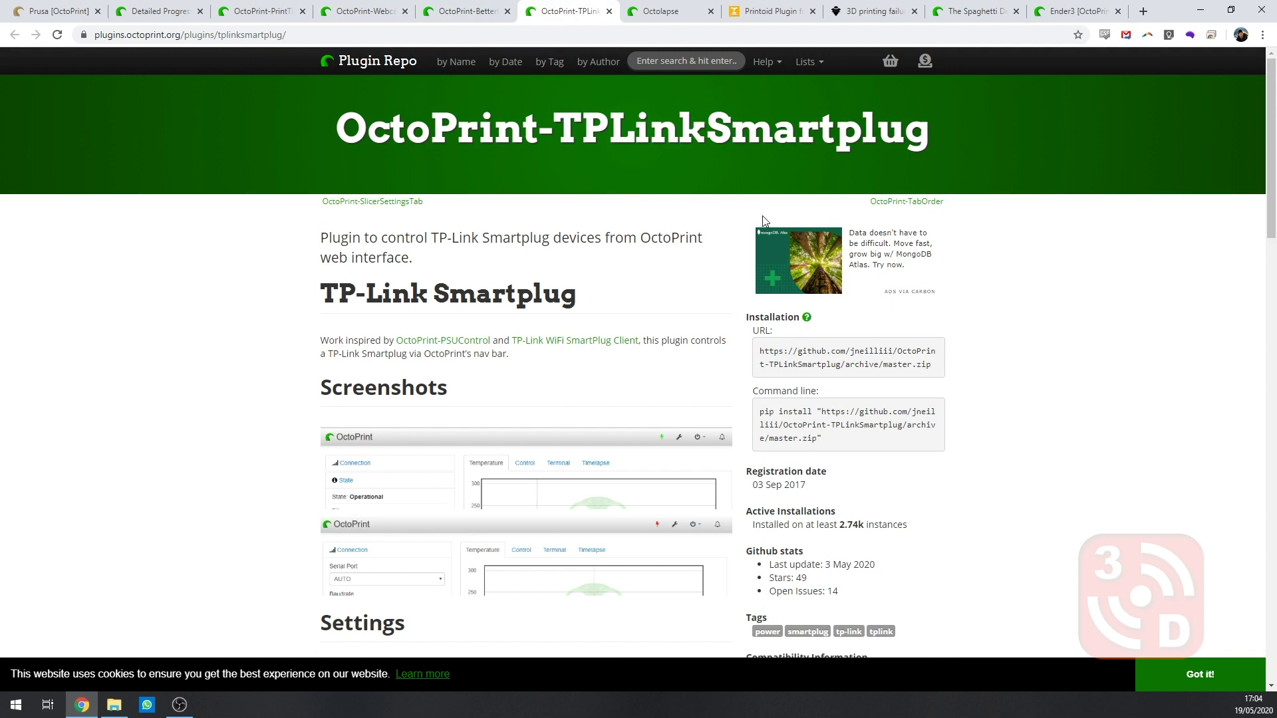
scroll(763, 220, "down", 4)
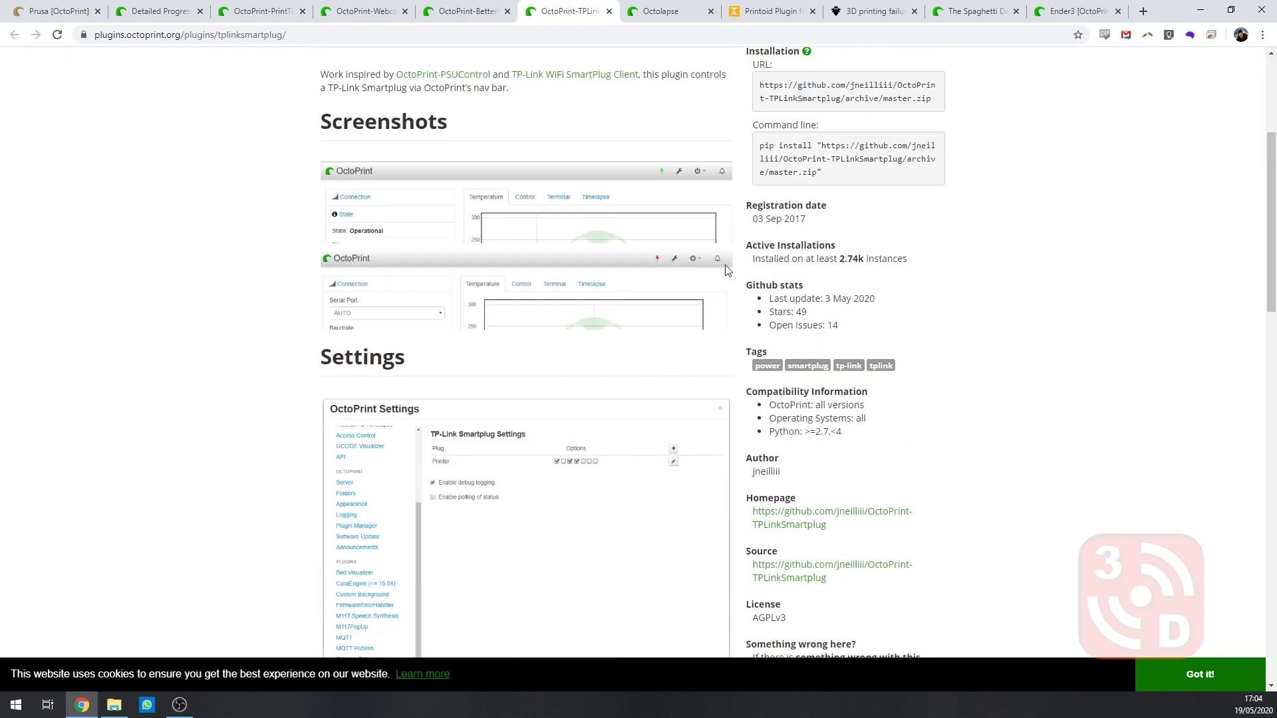
scroll(732, 246, "up", 1)
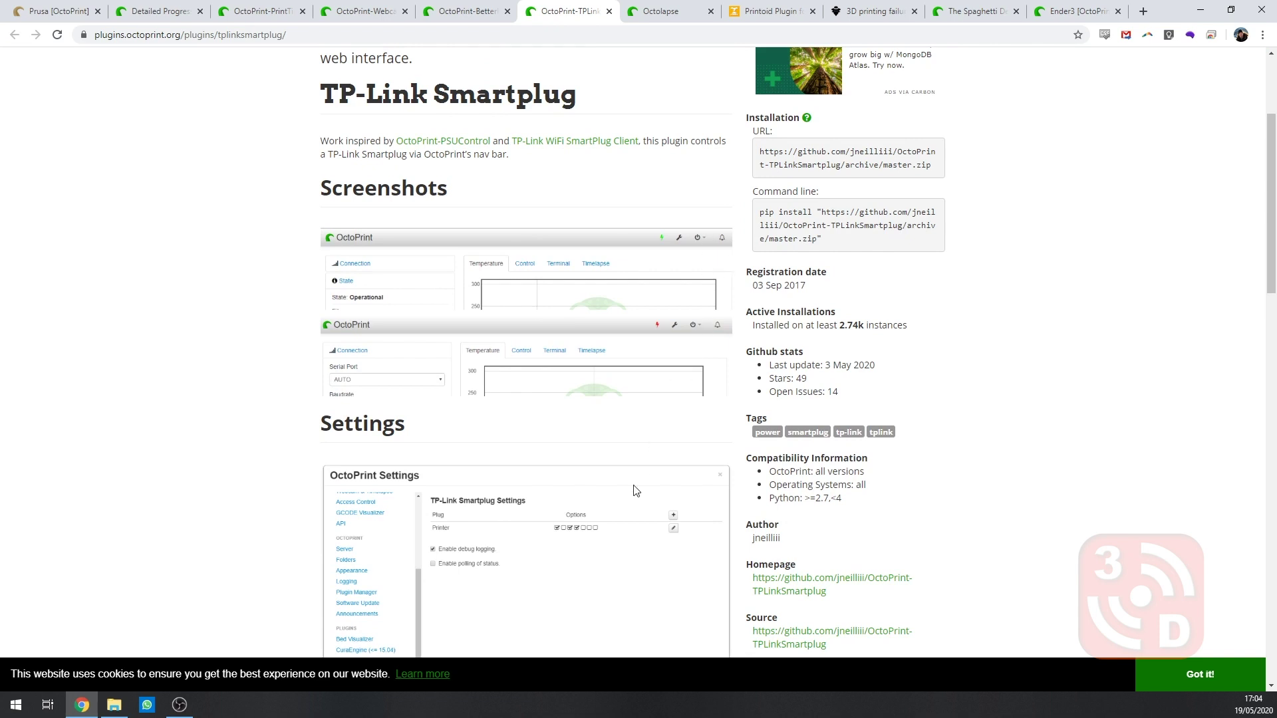
Bring up the TP-Link smart plug power prompt on the Prusa dashboard and cancel it, leaving the plug on.
left_click(58, 11)
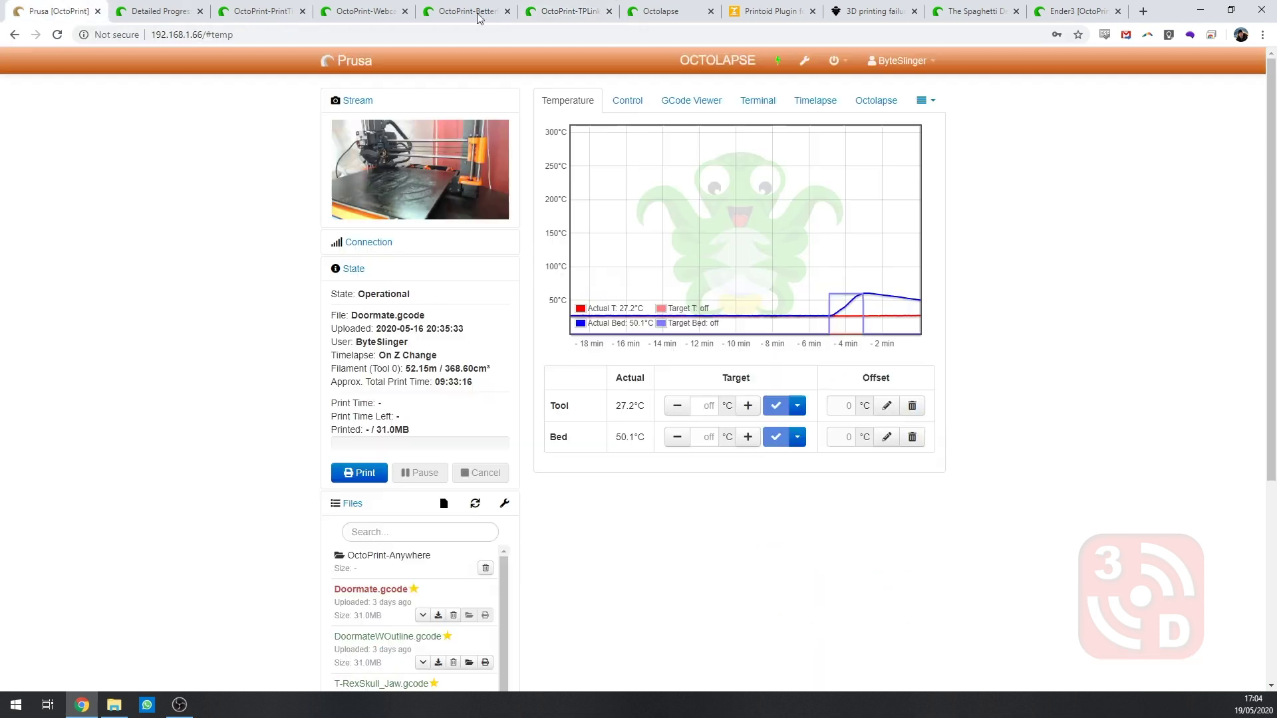
left_click(779, 67)
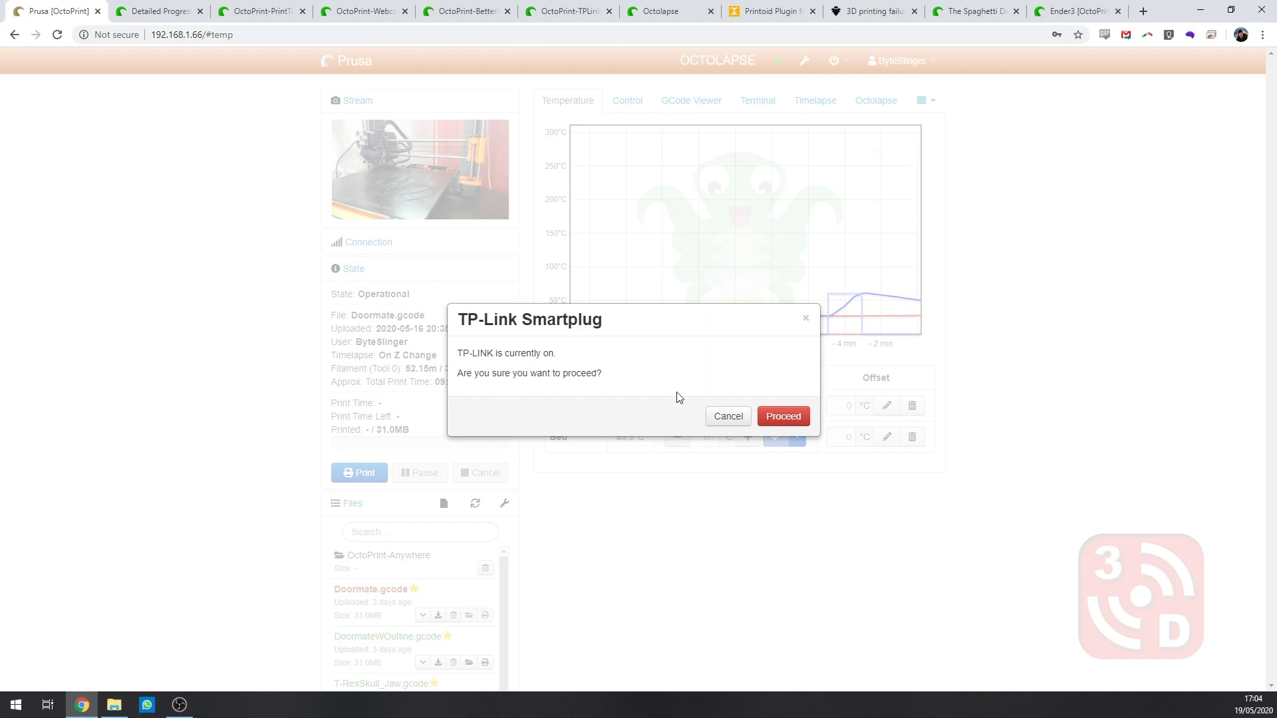
left_click(729, 419)
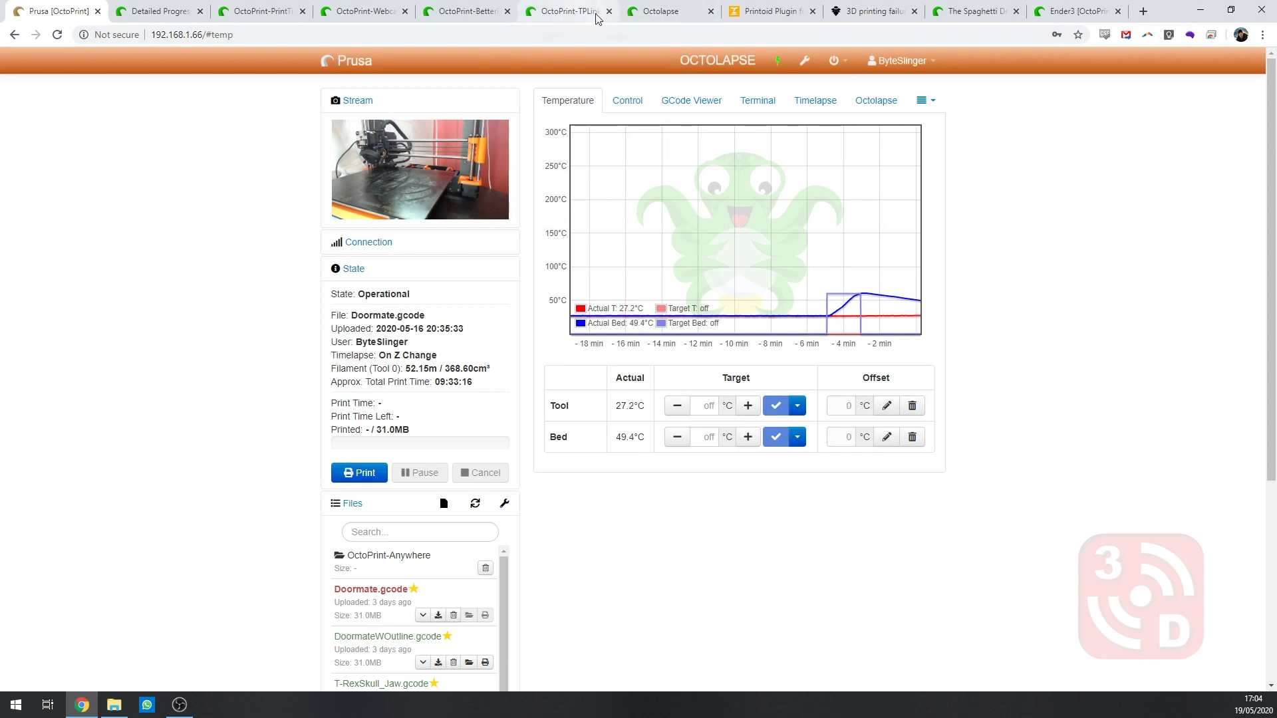
Open the Octolapse plugin page and load its Double Spiral Vase timelapse video.
left_click(660, 18)
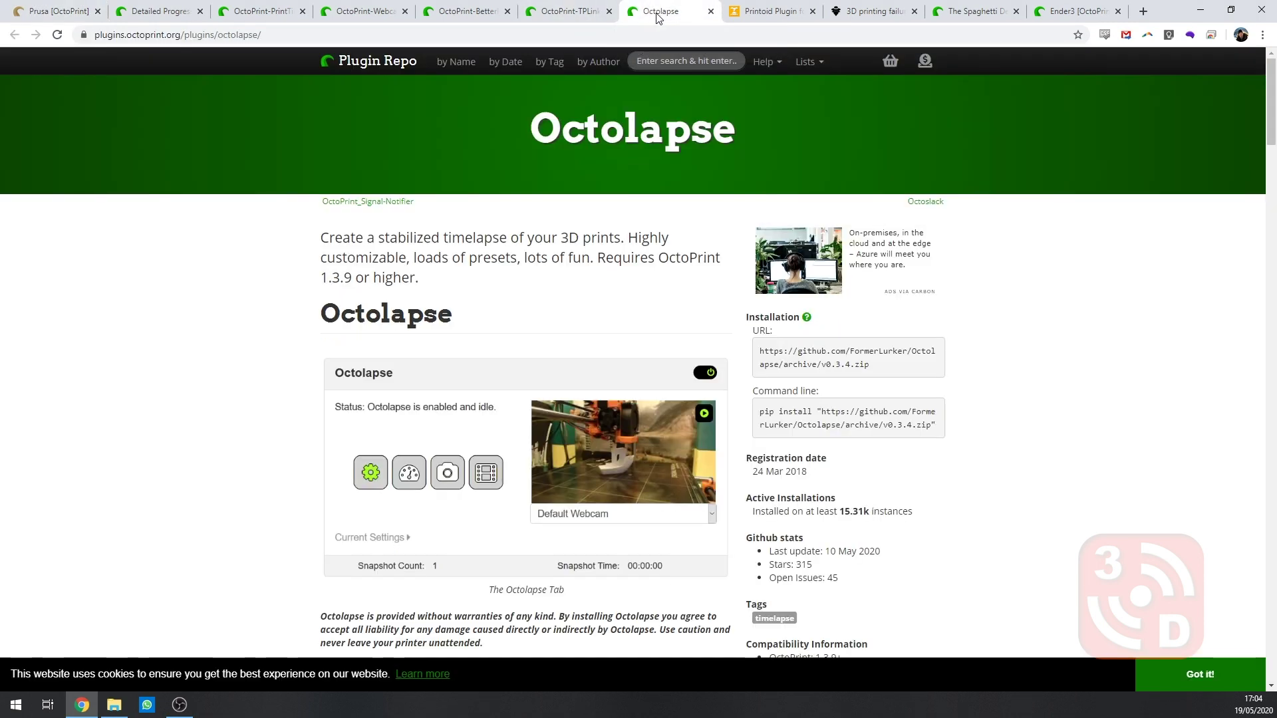
scroll(686, 293, "down", 1)
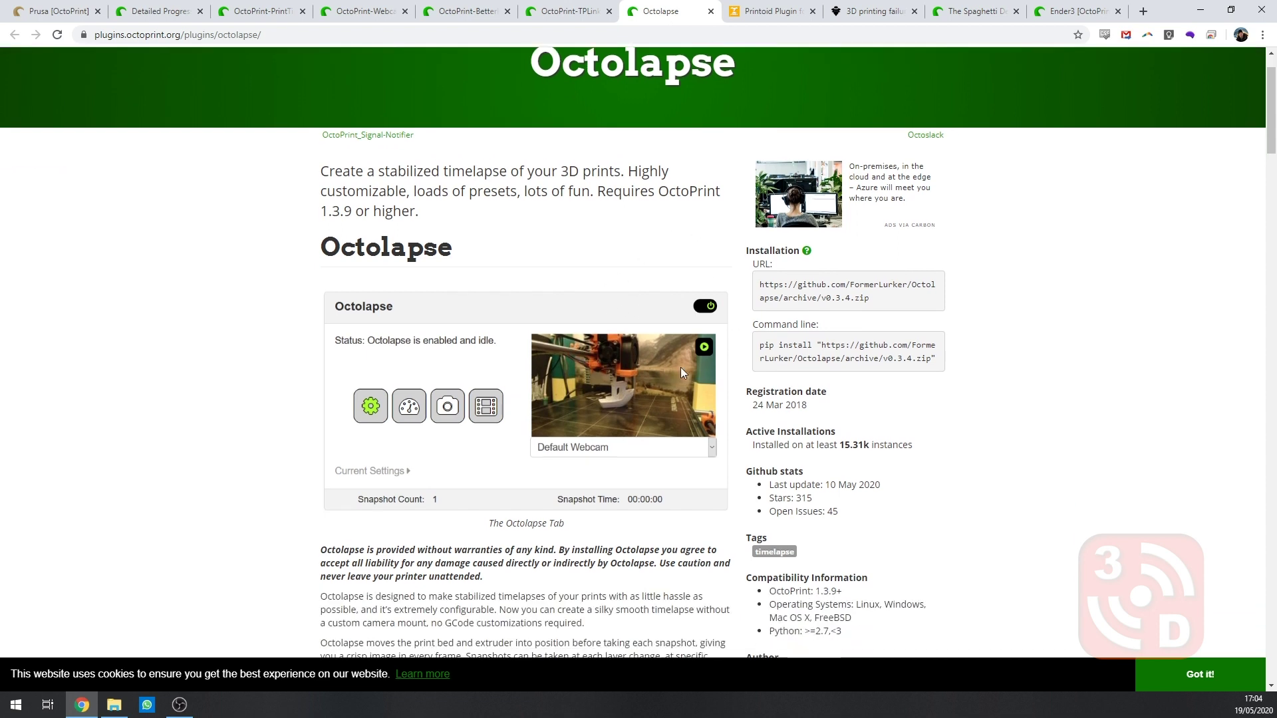
scroll(681, 367, "down", 6)
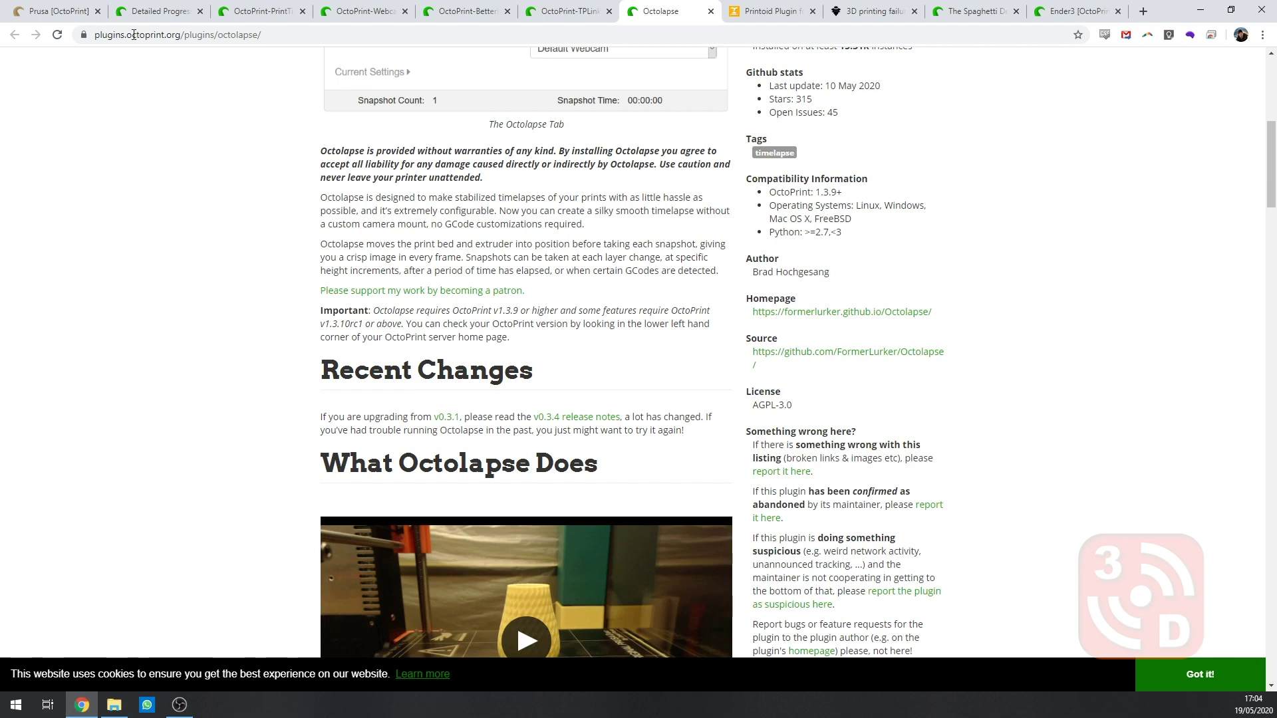
scroll(565, 306, "down", 5)
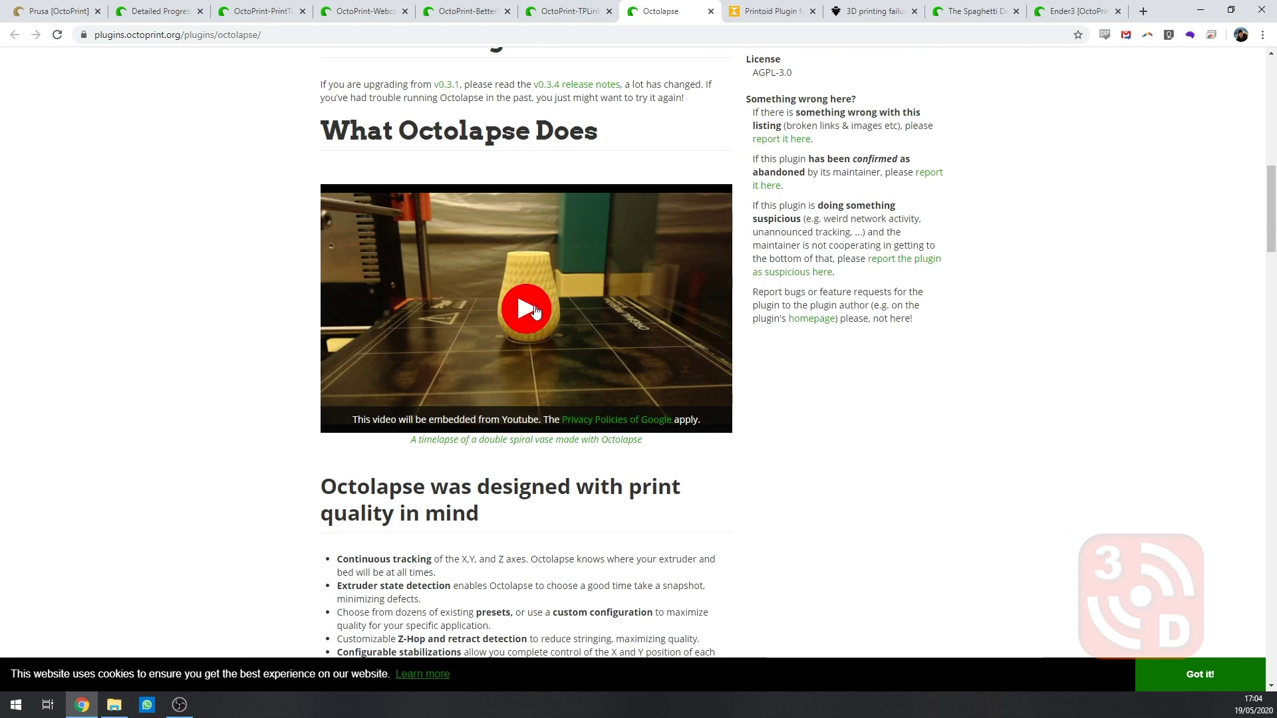
left_click(535, 311)
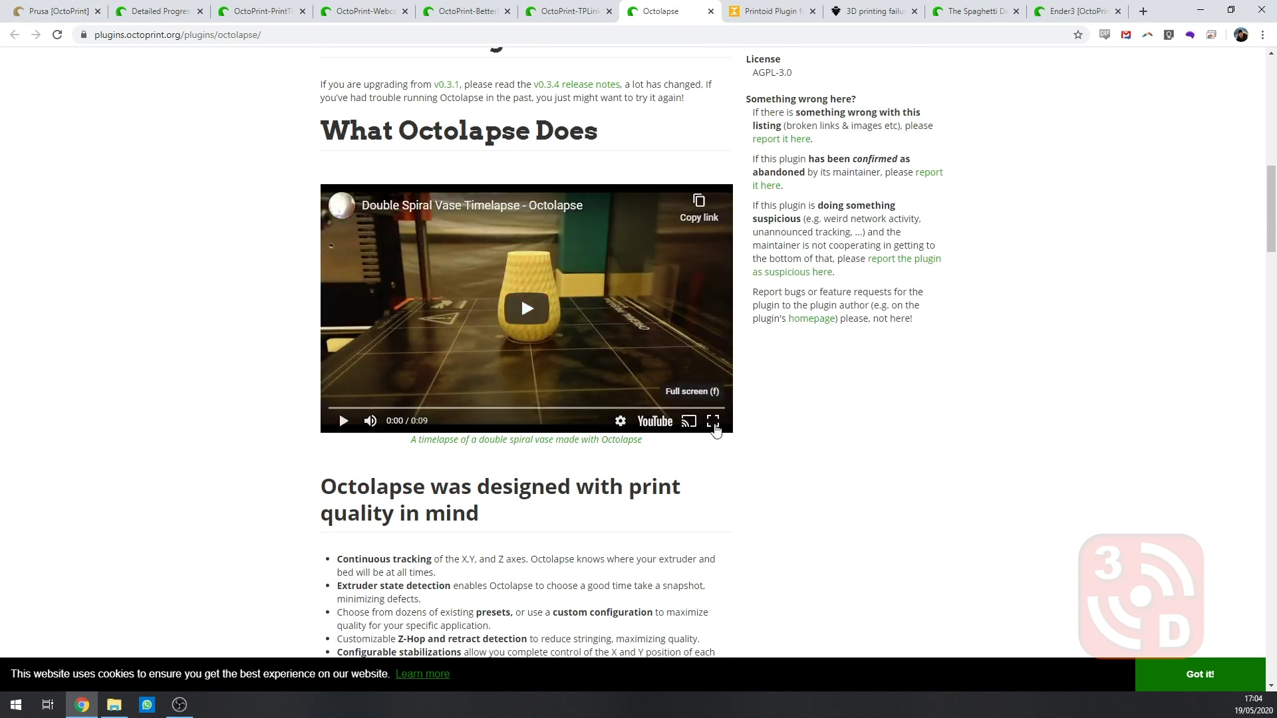
Play the timelapse video, close the Octolapse stabilization options unchanged, and return to the Temperature graph.
left_click(536, 309)
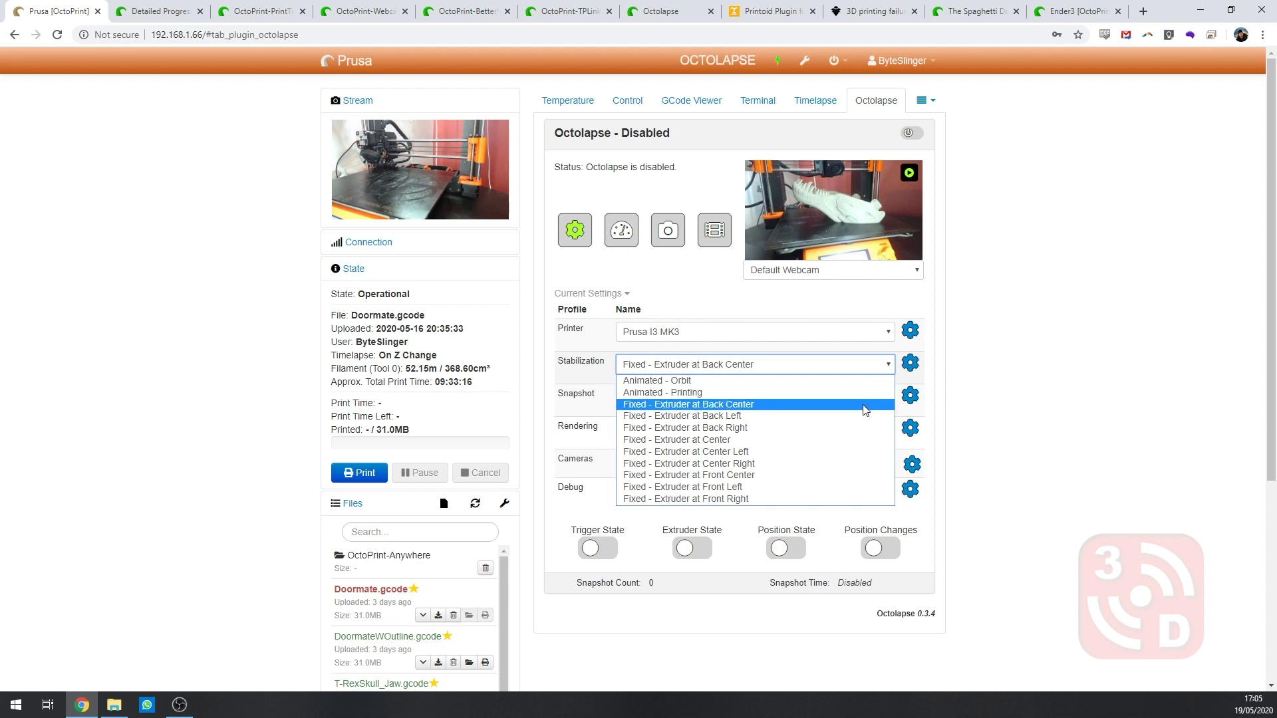
left_click(906, 174)
left_click(905, 175)
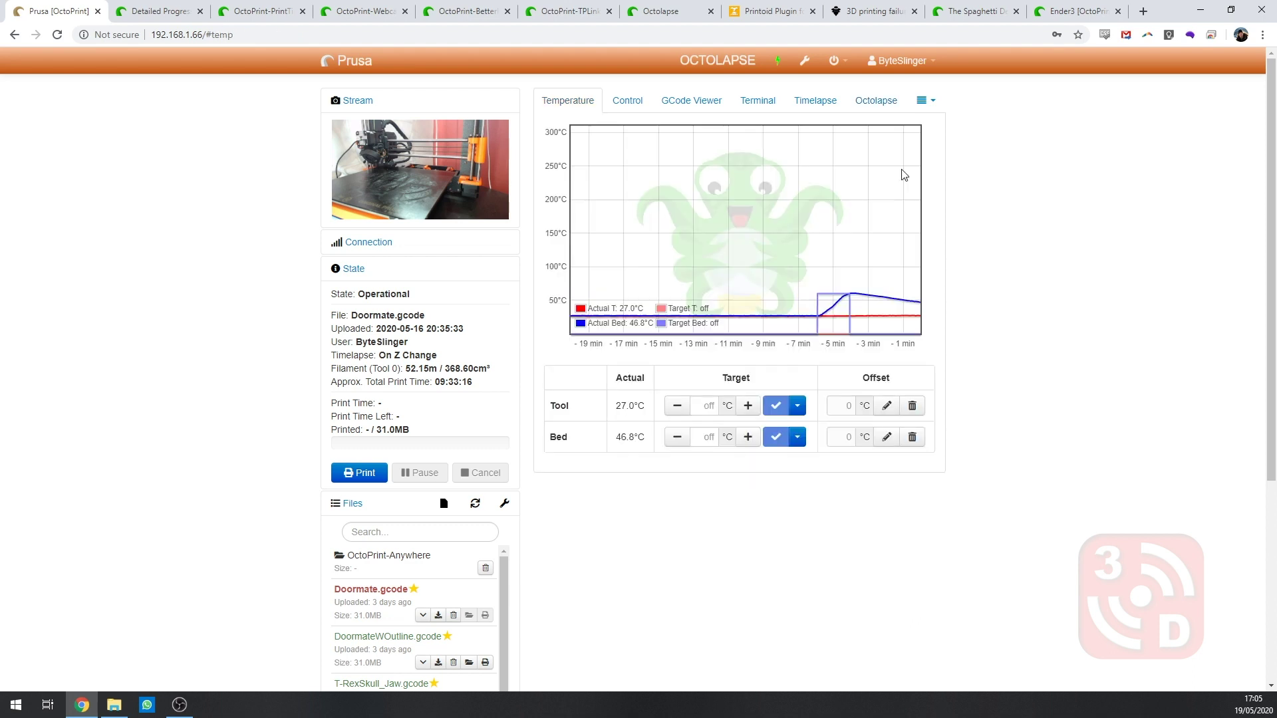
Show the Printoid plugin page and pull down to refresh the Prusa printer's file list.
left_click(772, 11)
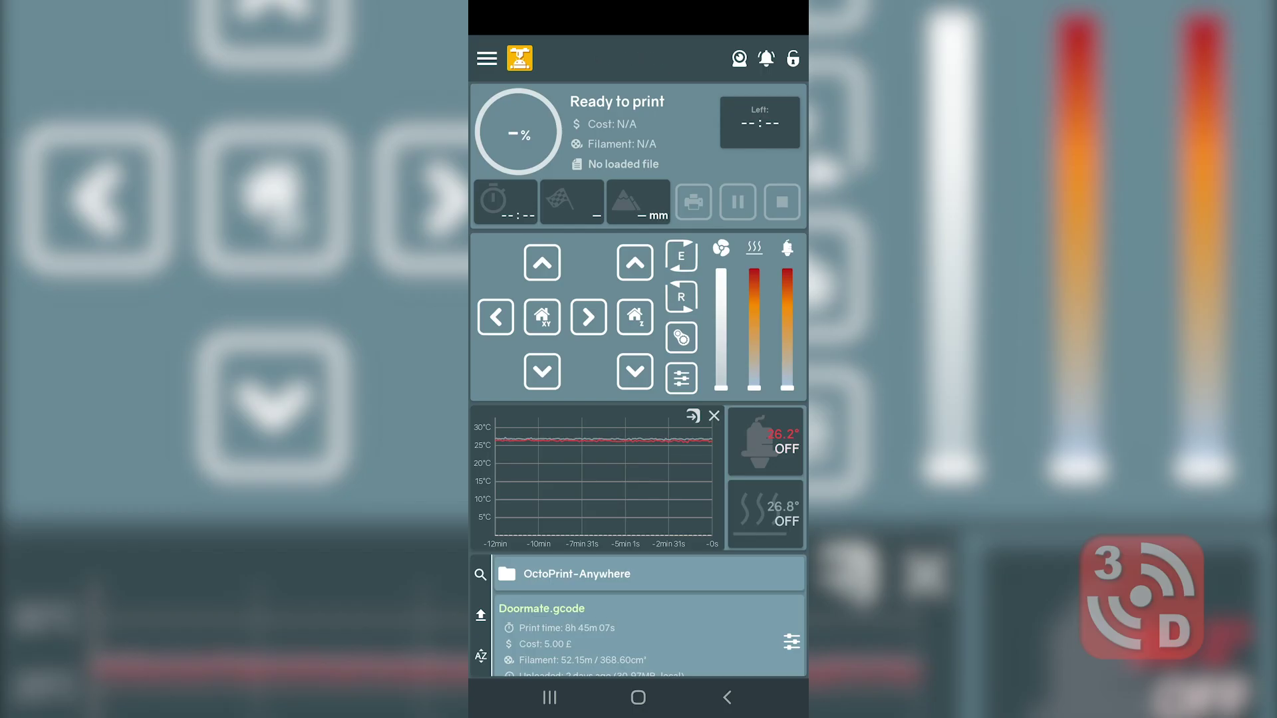
scroll(650, 612, "down", 2)
scroll(650, 612, "up", 2)
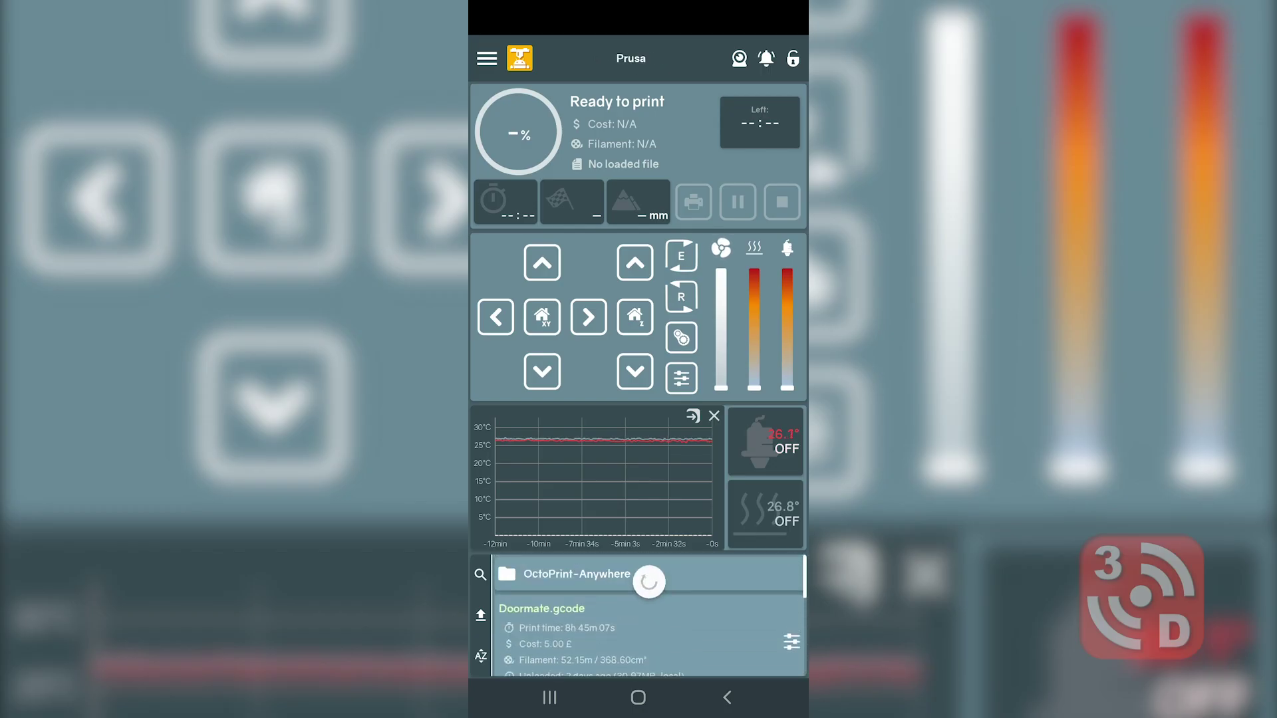
scroll(650, 612, "down", 2)
scroll(650, 612, "up", 2)
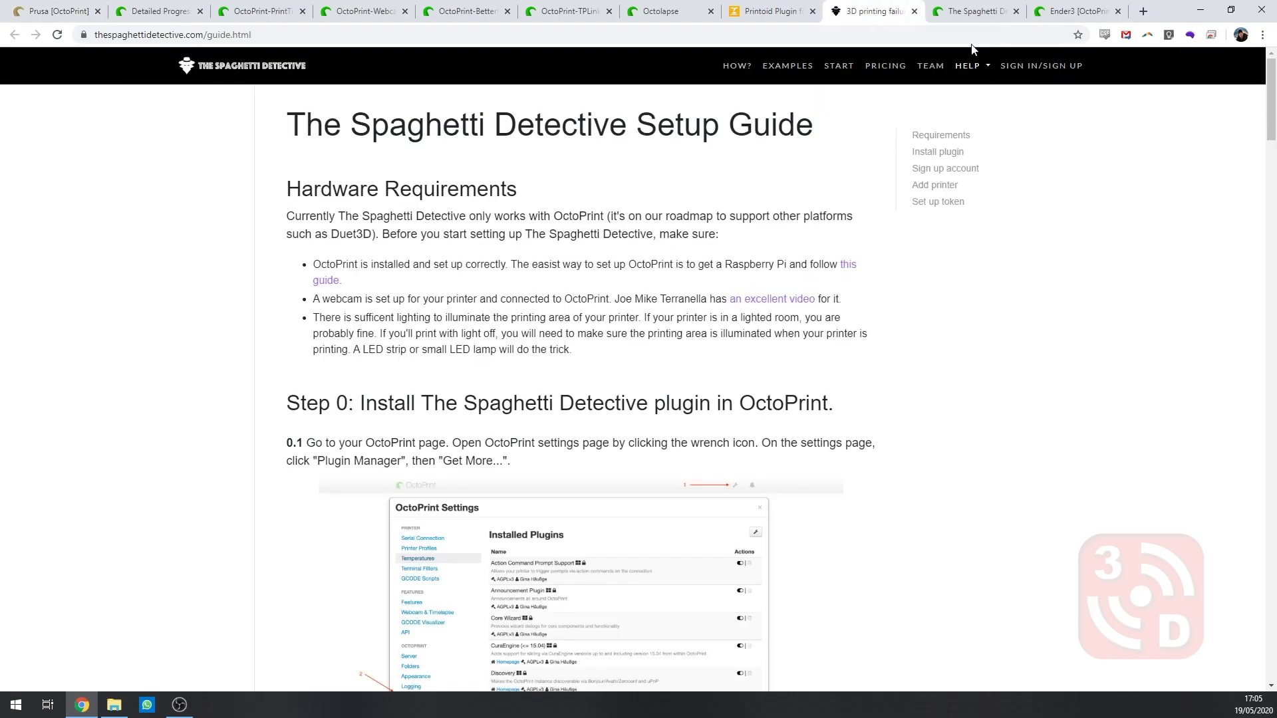
Browse The Spaghetti Detective plugin page, then go to the site's home page from the setup guide.
left_click(978, 11)
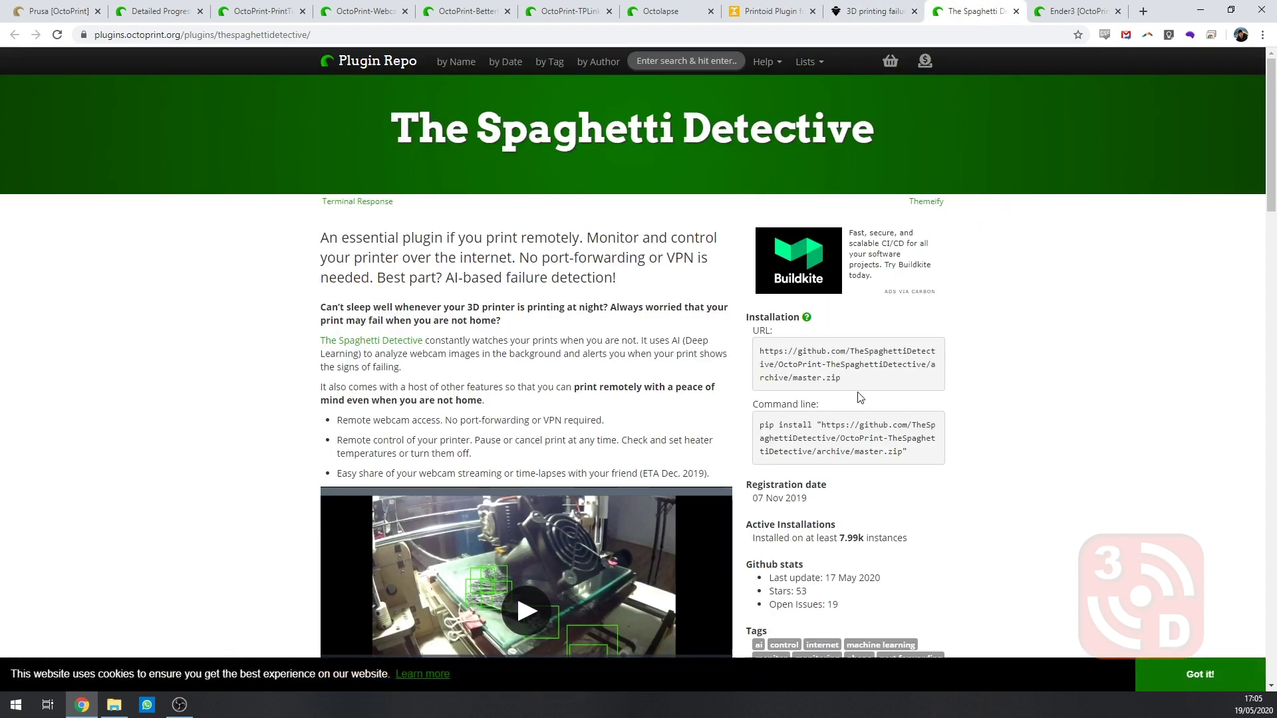
scroll(910, 200, "down", 5)
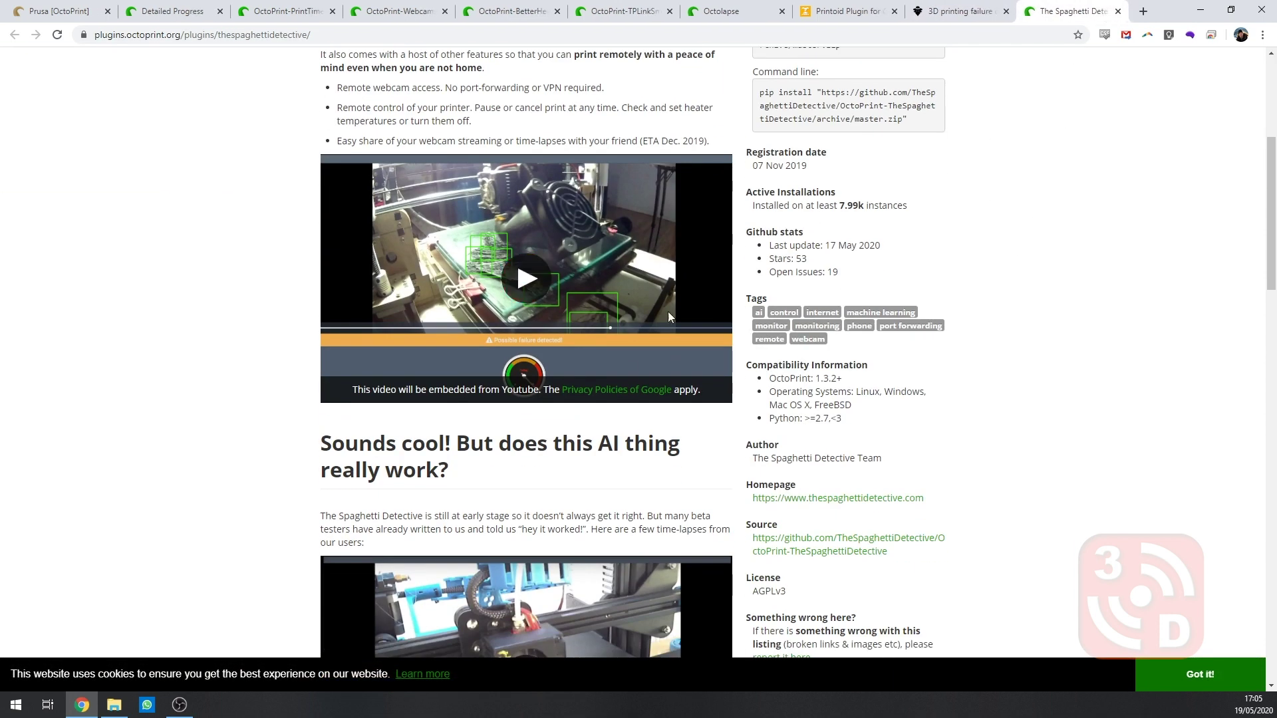
scroll(754, 393, "up", 5)
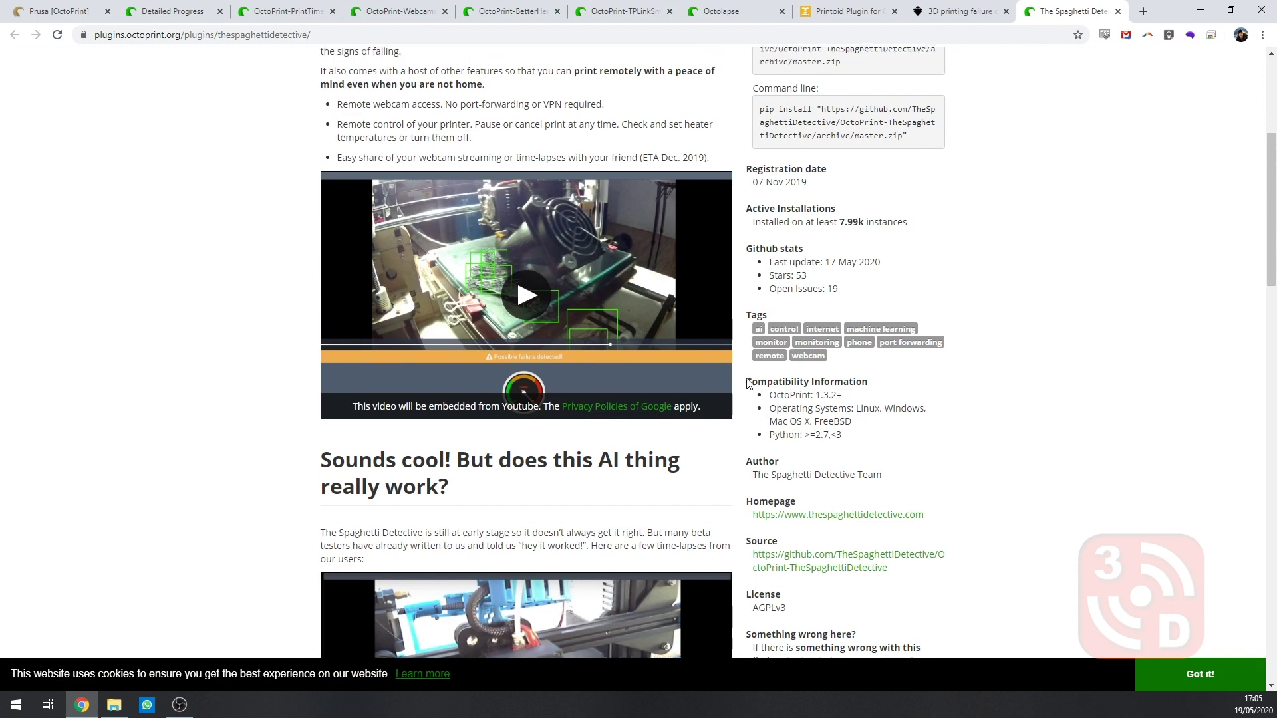
left_click(951, 14)
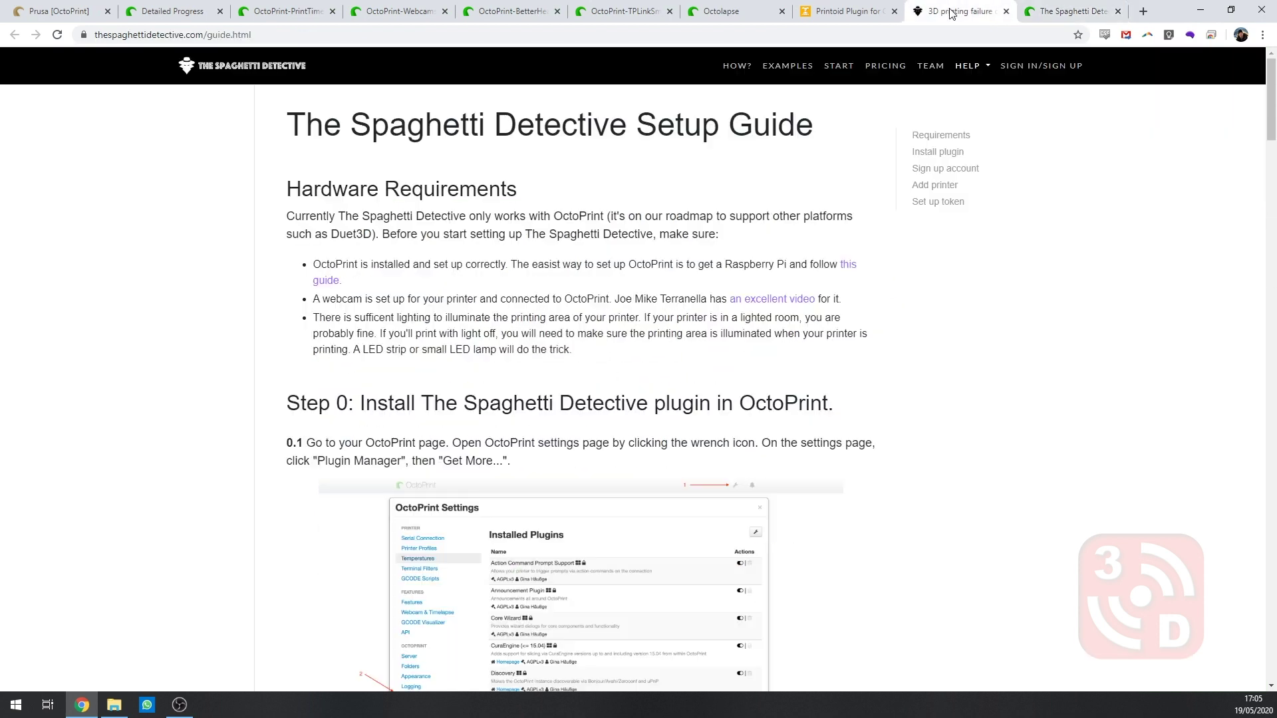
left_click(272, 69)
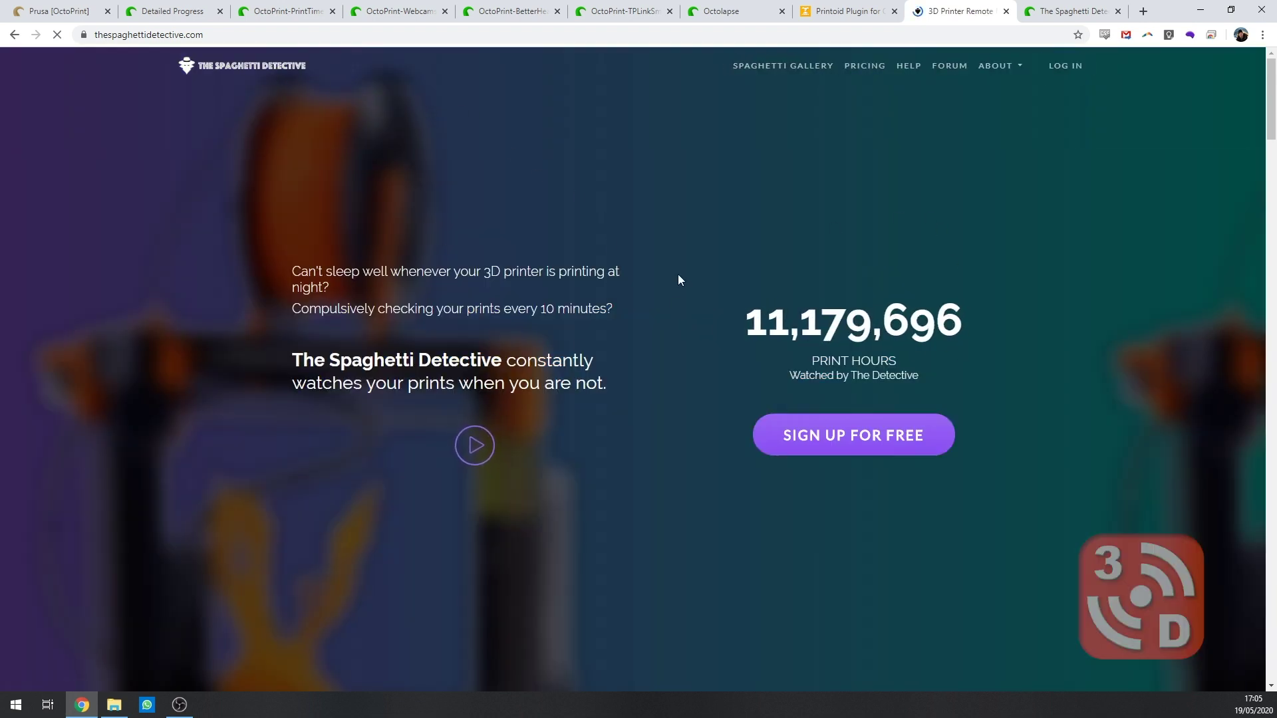
Log in to The Spaghetti Detective and review both printers' dashboard feeds.
left_click(1065, 66)
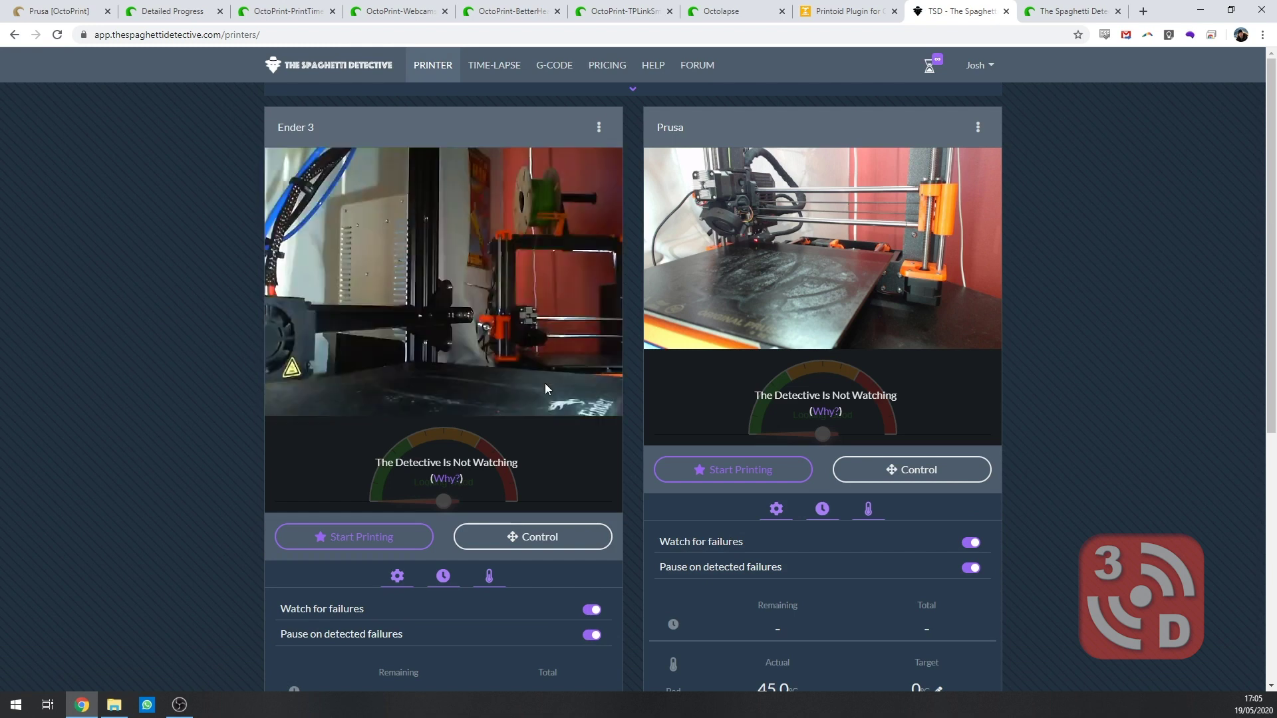
scroll(815, 310, "down", 2)
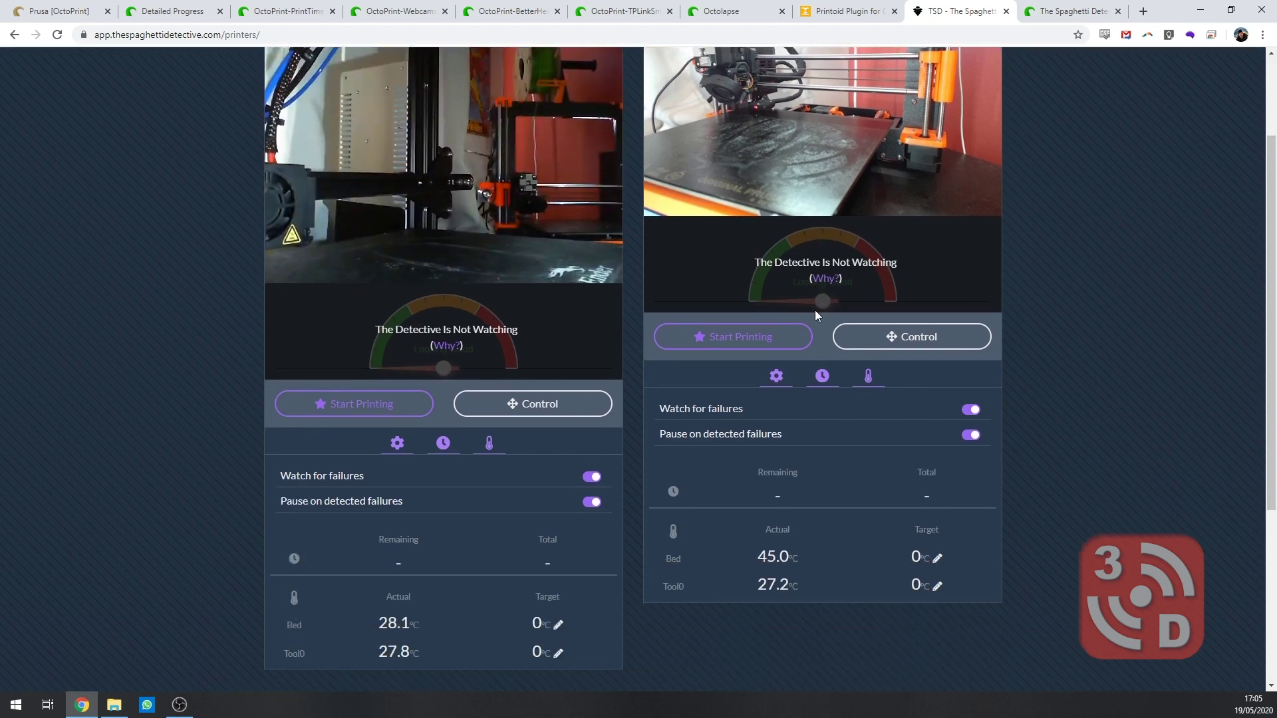
scroll(815, 310, "up", 2)
Browse the recorded time-lapses through page 2, then close the site to return to OctoPrint.
left_click(495, 67)
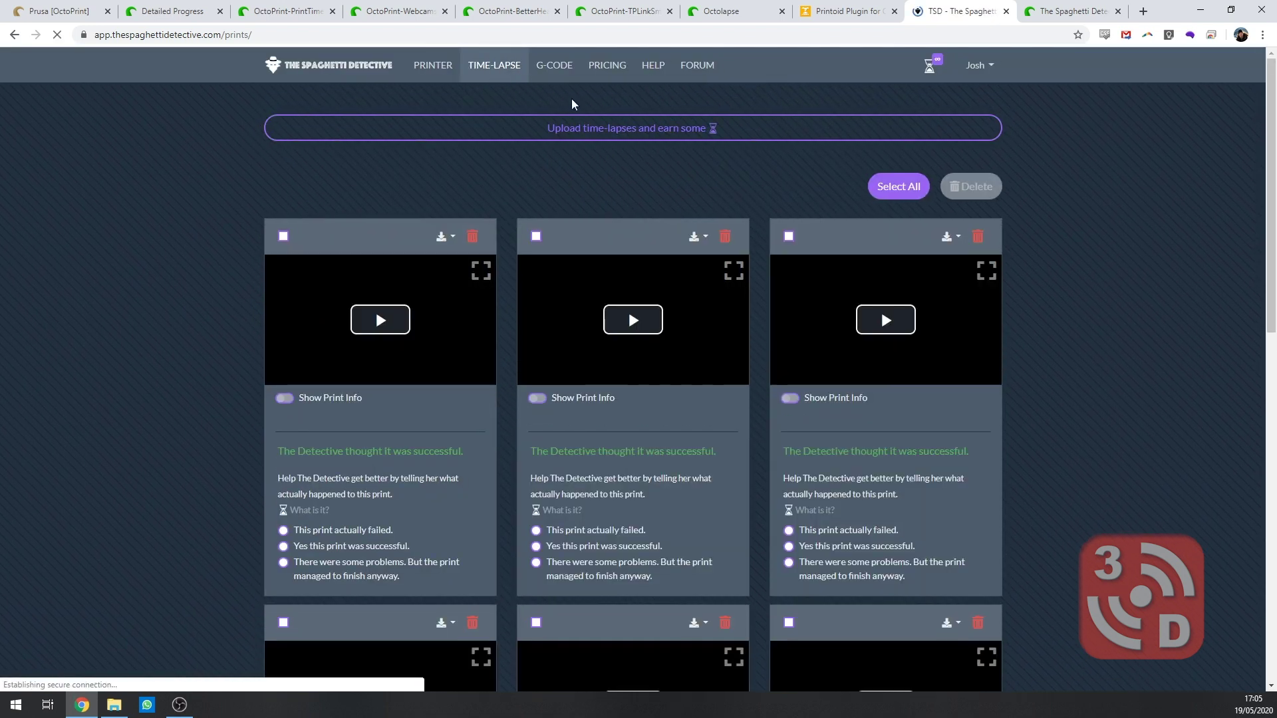
scroll(1070, 286, "down", 4)
scroll(1071, 278, "up", 1)
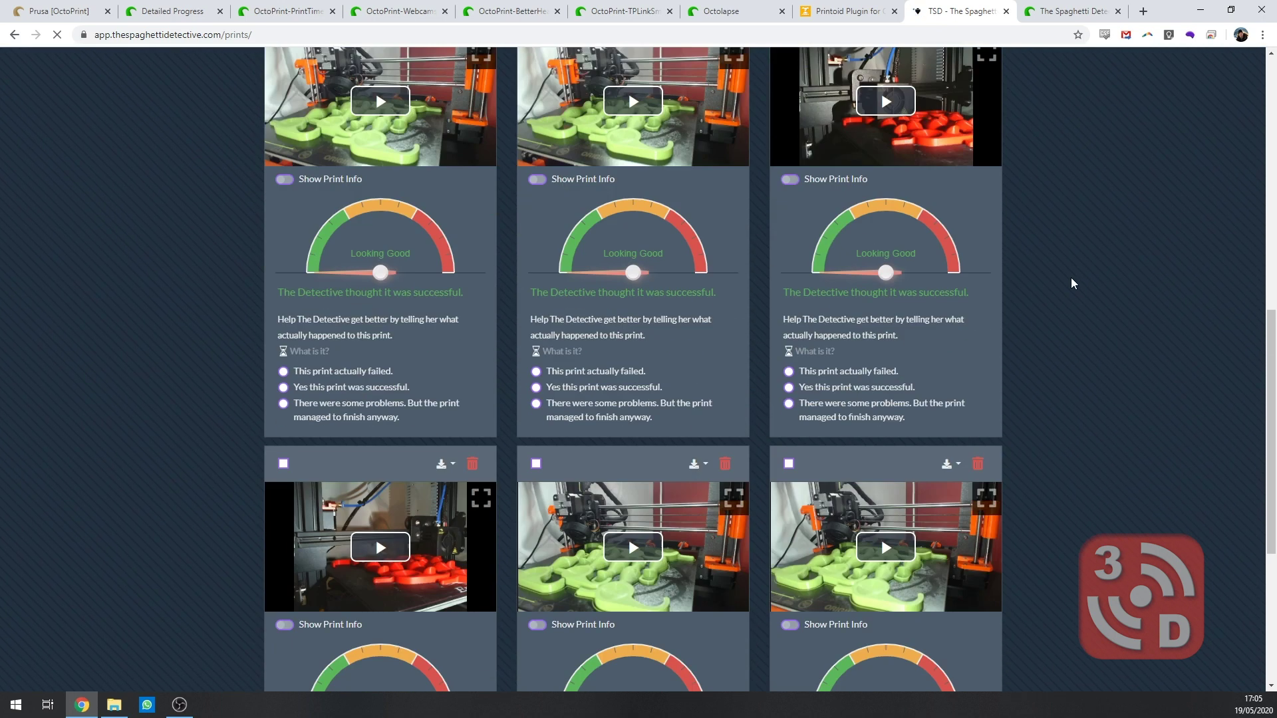
scroll(1071, 277, "down", 5)
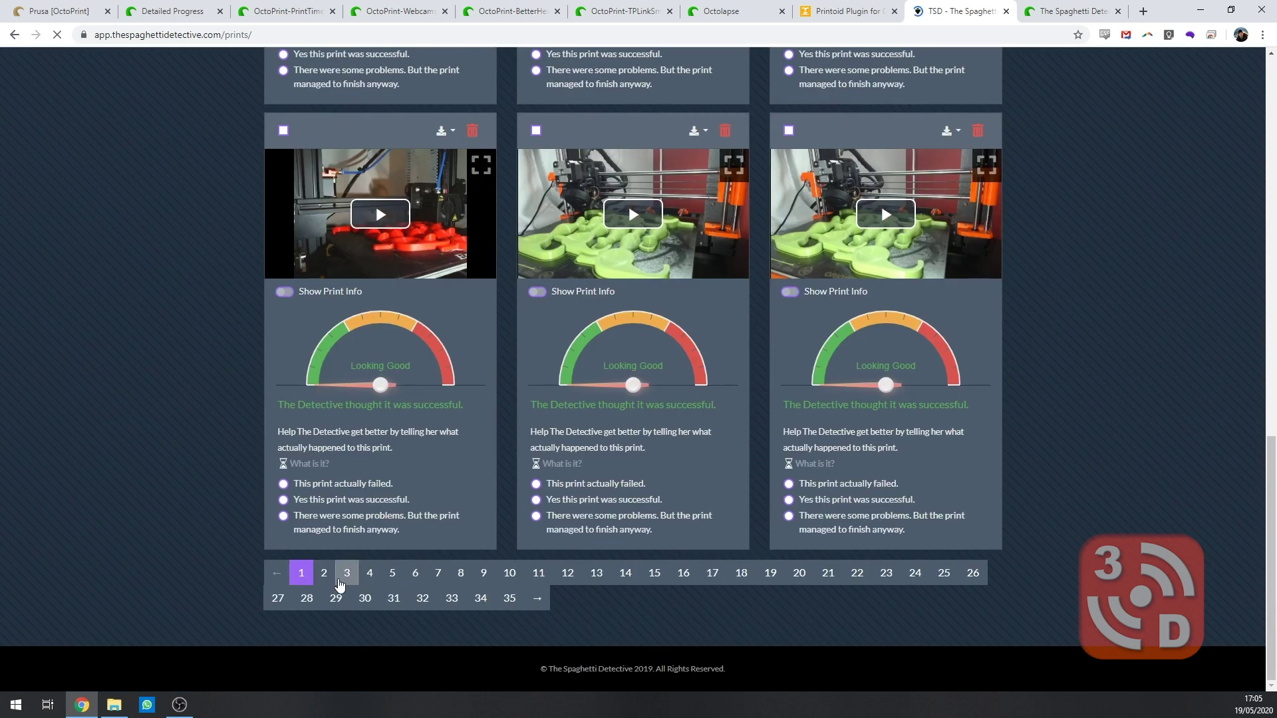
left_click(327, 575)
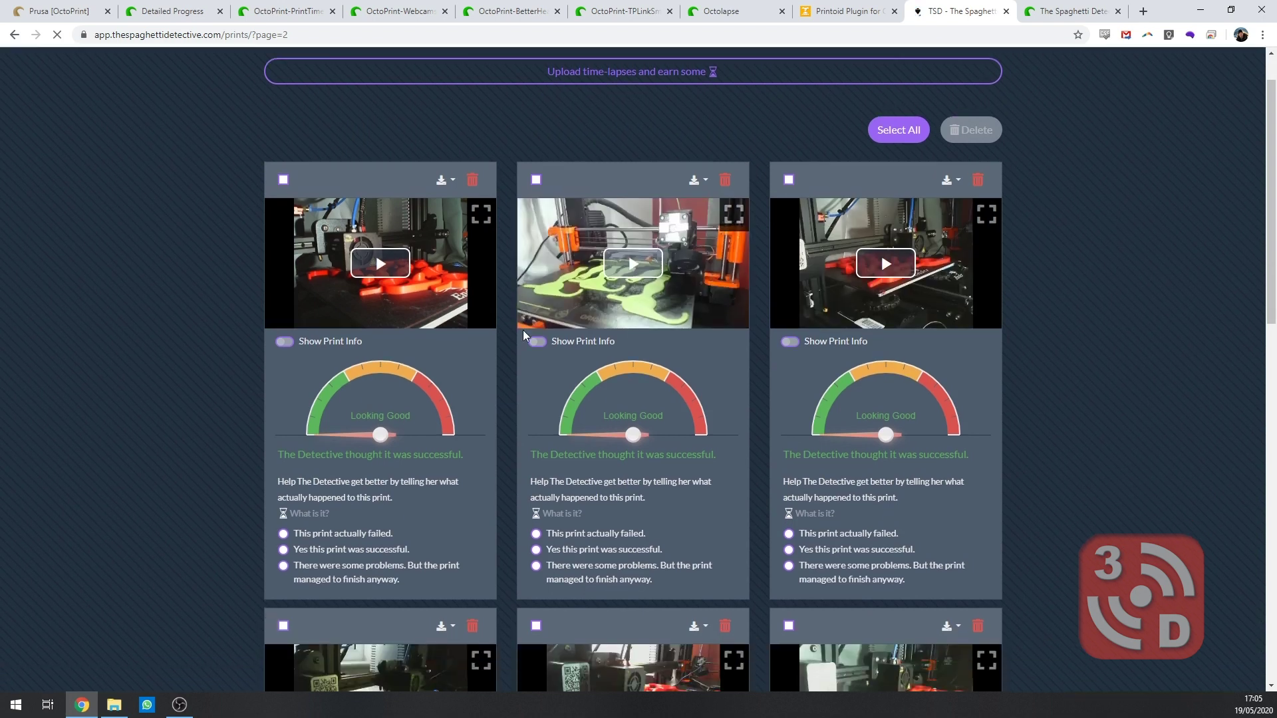
scroll(524, 329, "down", 5)
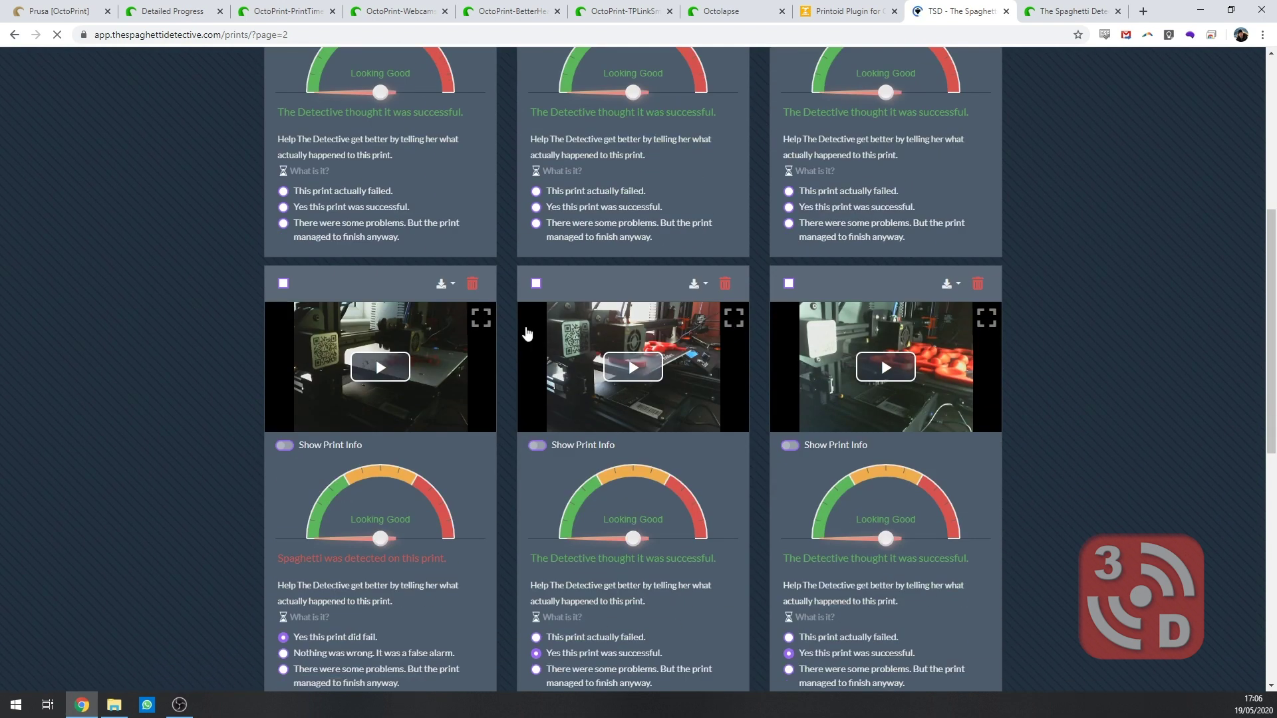
key("ctrl+w")
Display the Prusa printer's temperature graph instead of the Octolapse panel.
left_click(566, 101)
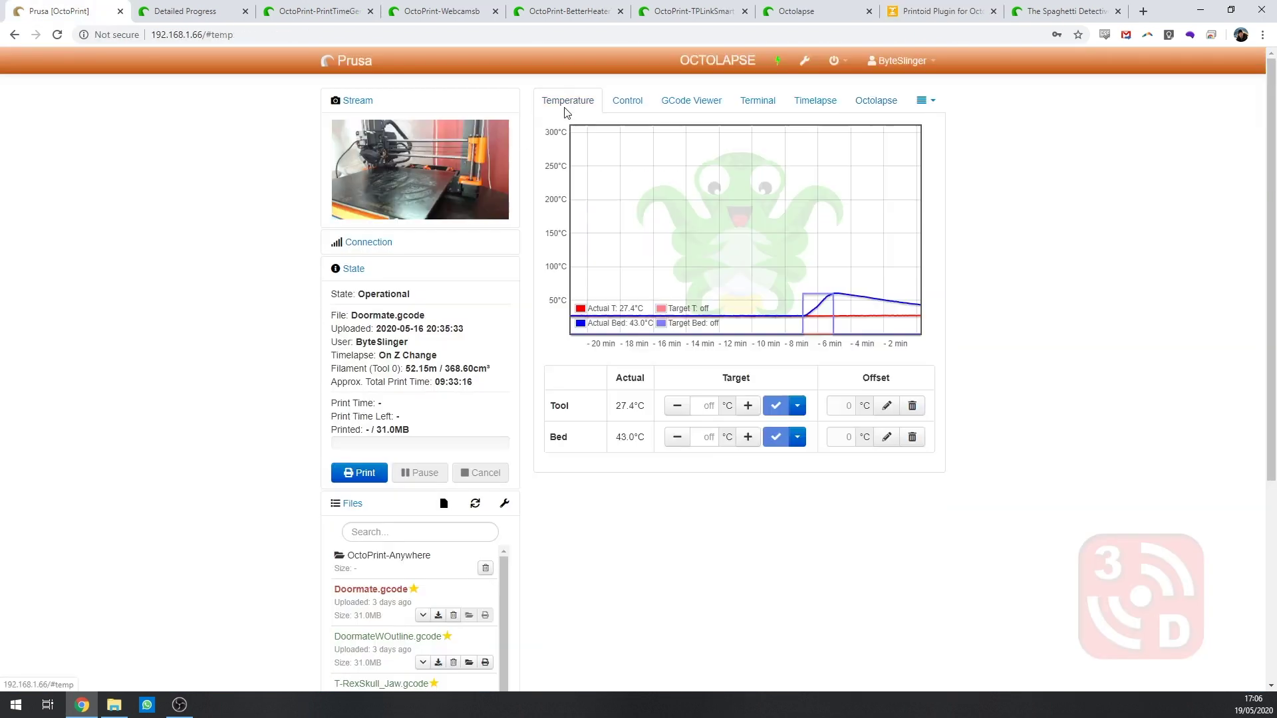